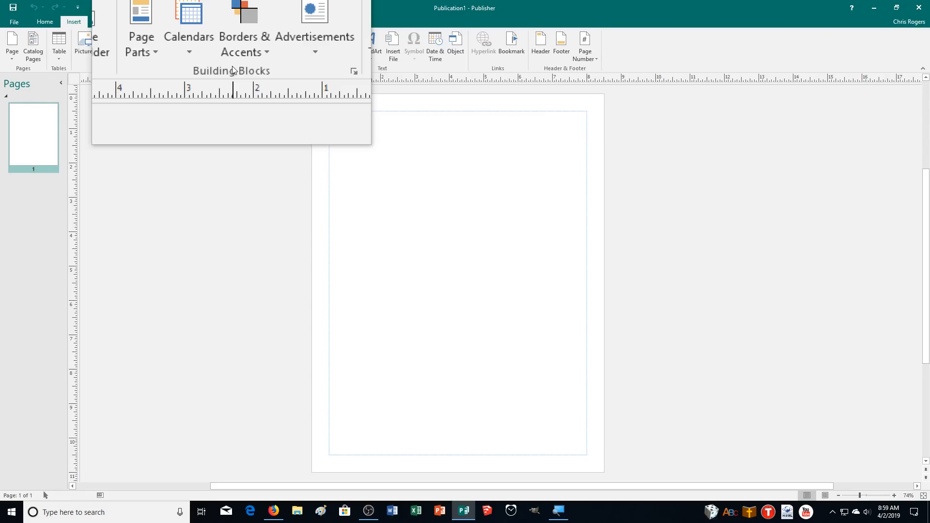
Insert the Accessory Bar heading from the full page parts library and align it with the page's upper margin corner at 0.50, 0.50 in.
click(185, 57)
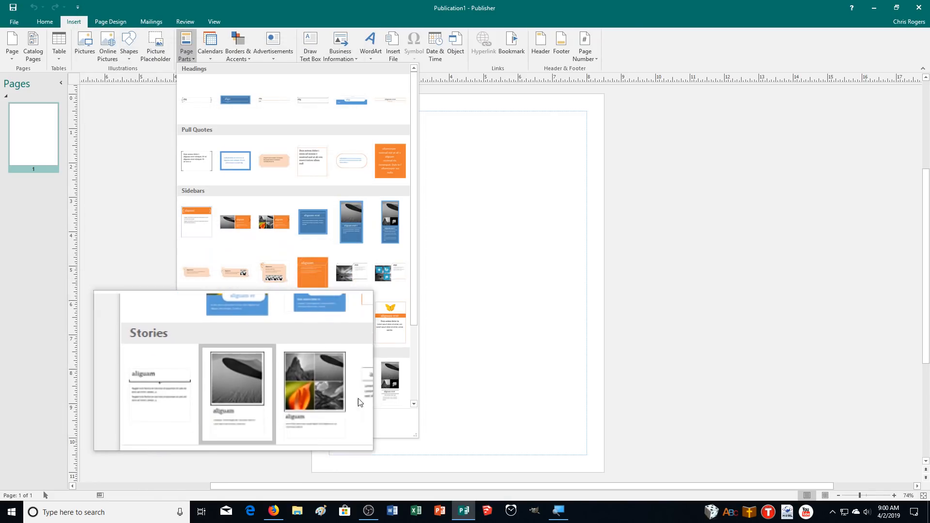
scroll(276, 298, down, 2)
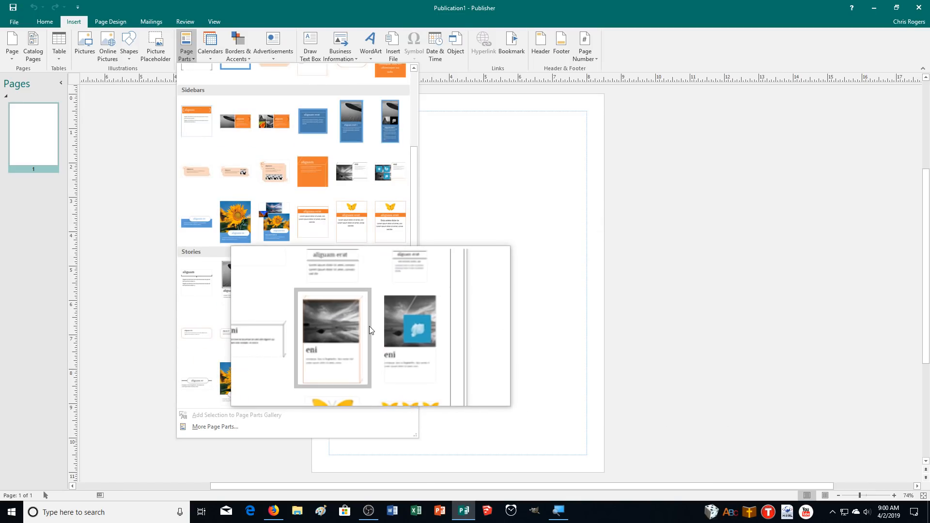
scroll(369, 324, up, 2)
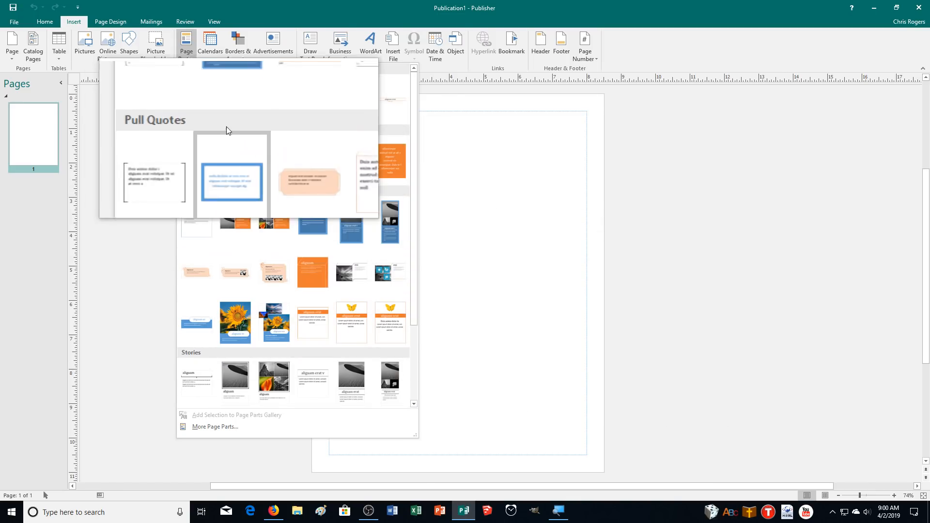
scroll(411, 102, down, 3)
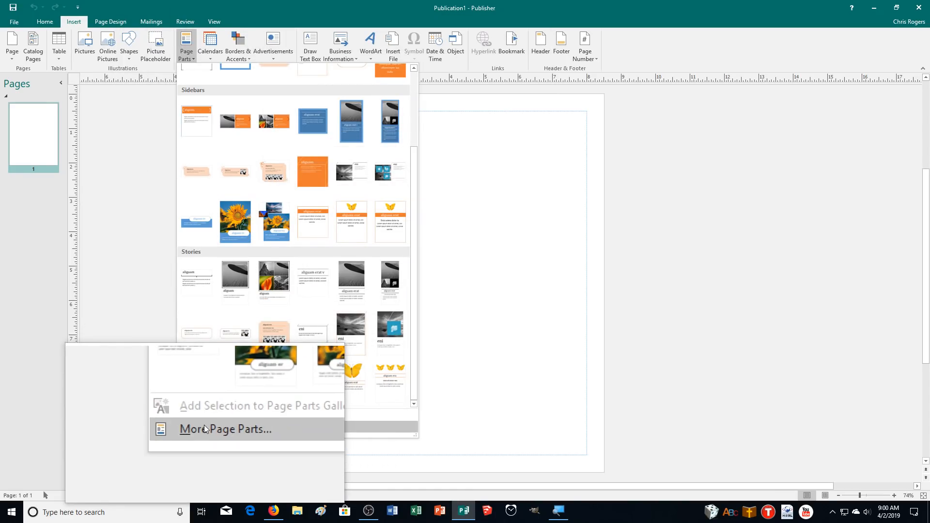
click(218, 426)
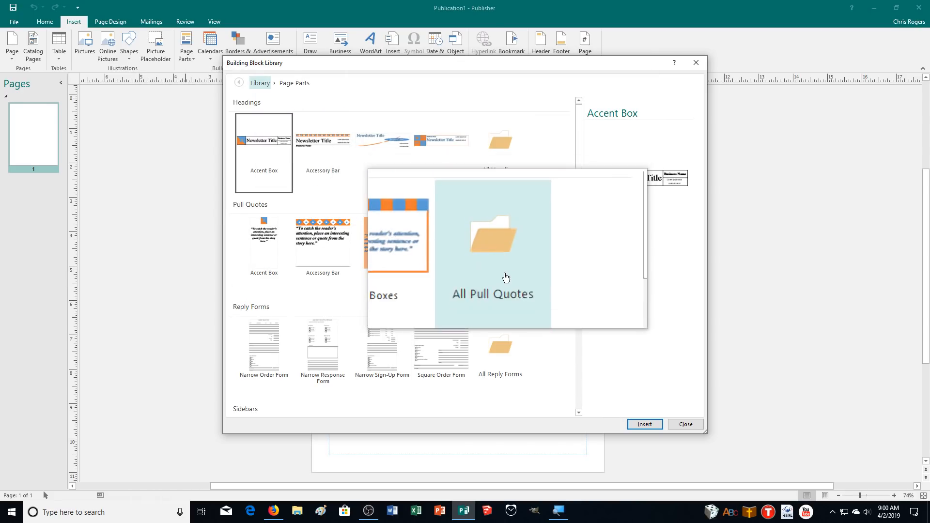
scroll(504, 349, down, 5)
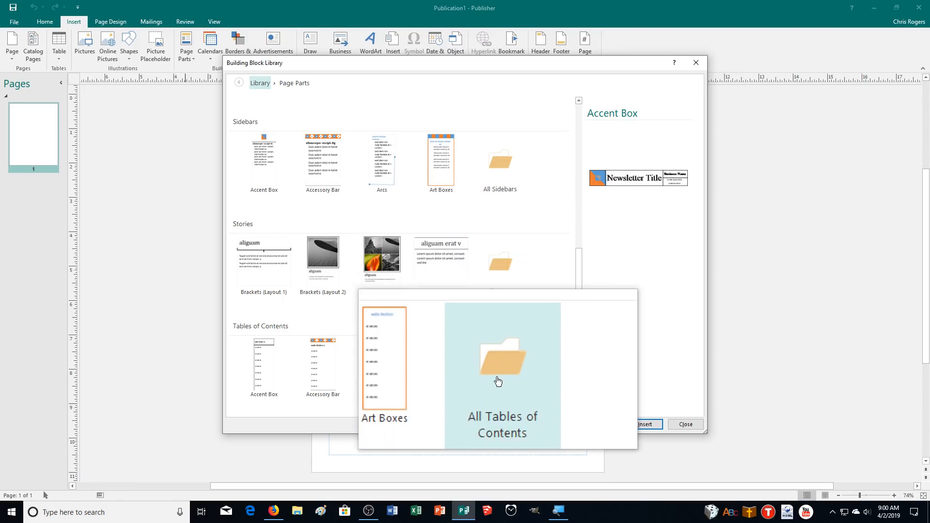
scroll(582, 309, up, 5)
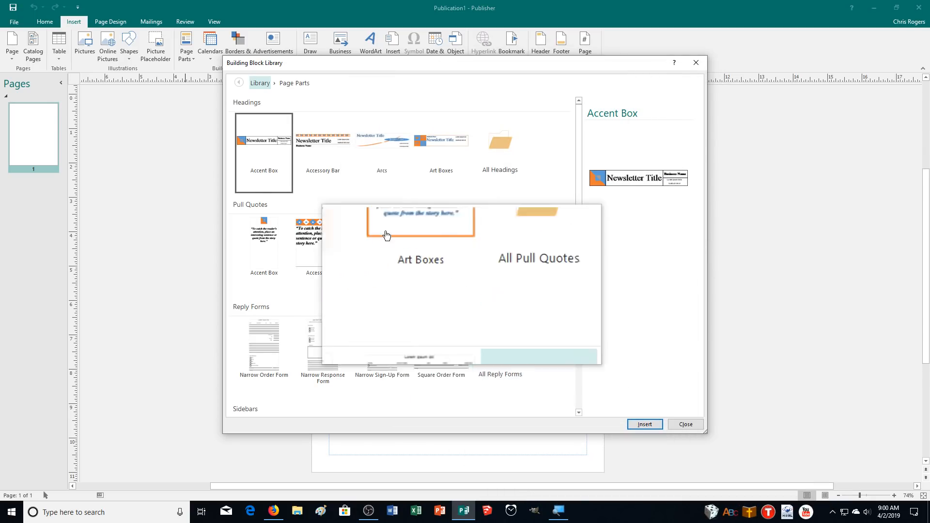
click(318, 154)
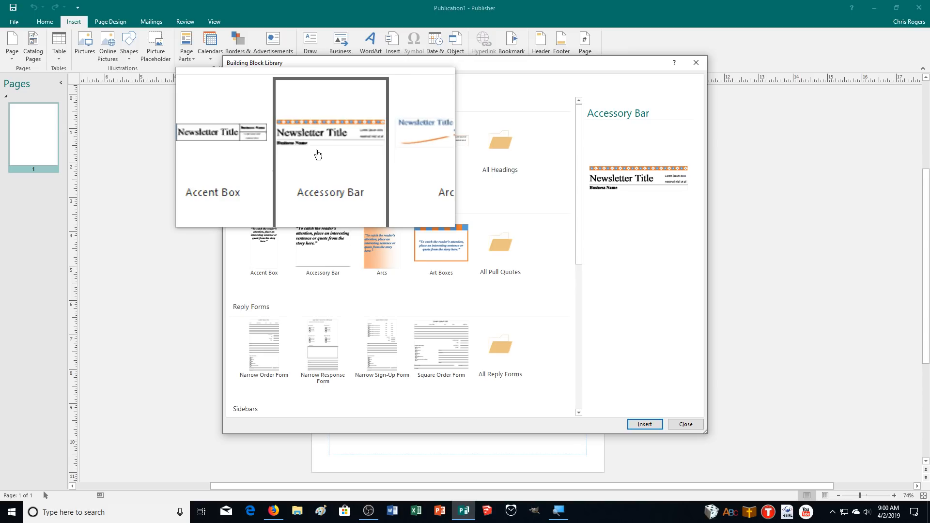
click(644, 424)
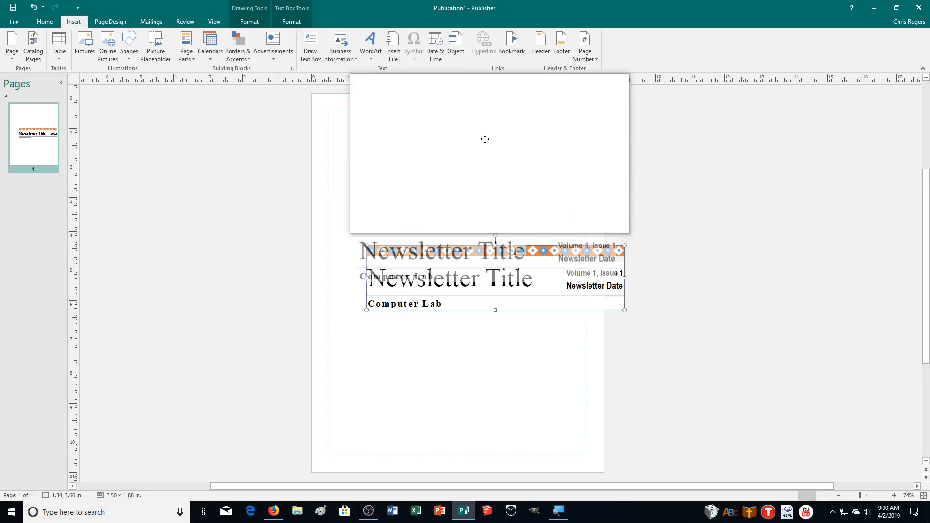
drag(477, 130, 485, 113)
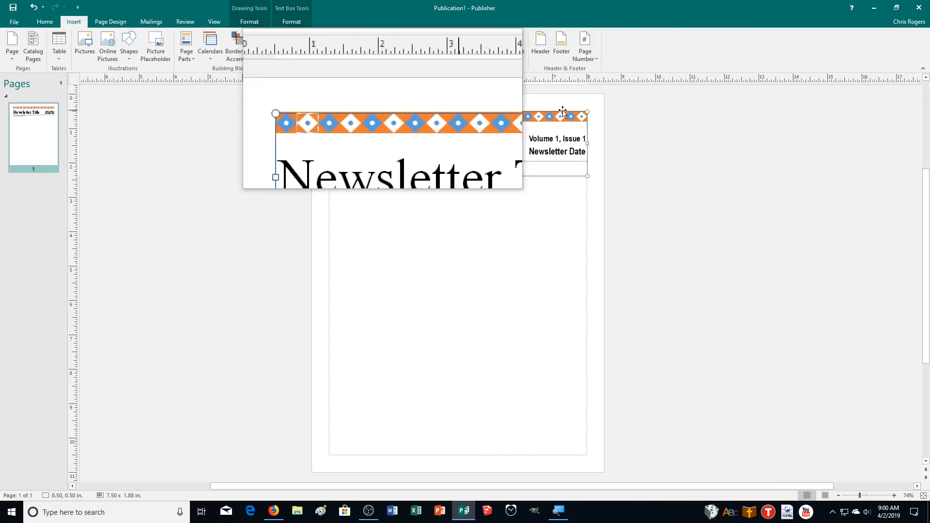
Examine the gallery and category options for saving the heading as a building block, plus the Calendars, Borders & Accents and Advertisements galleries.
click(187, 58)
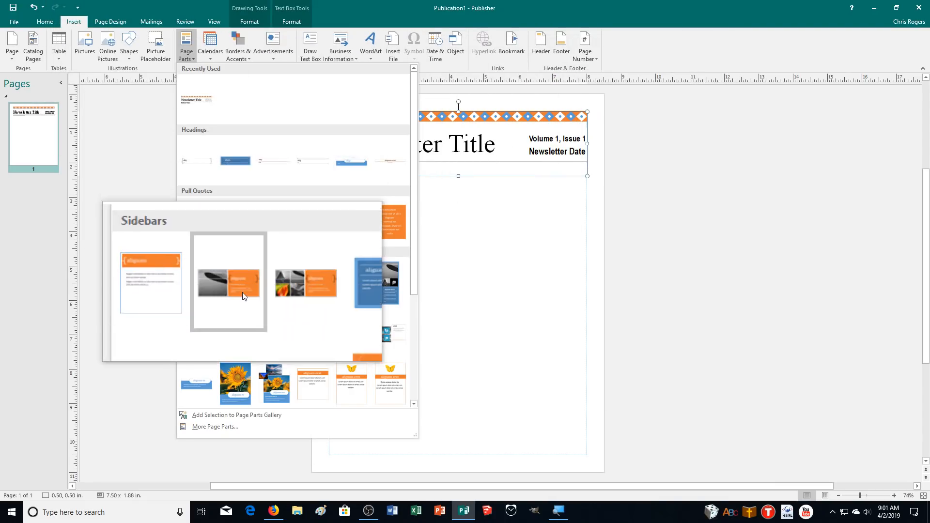
click(232, 418)
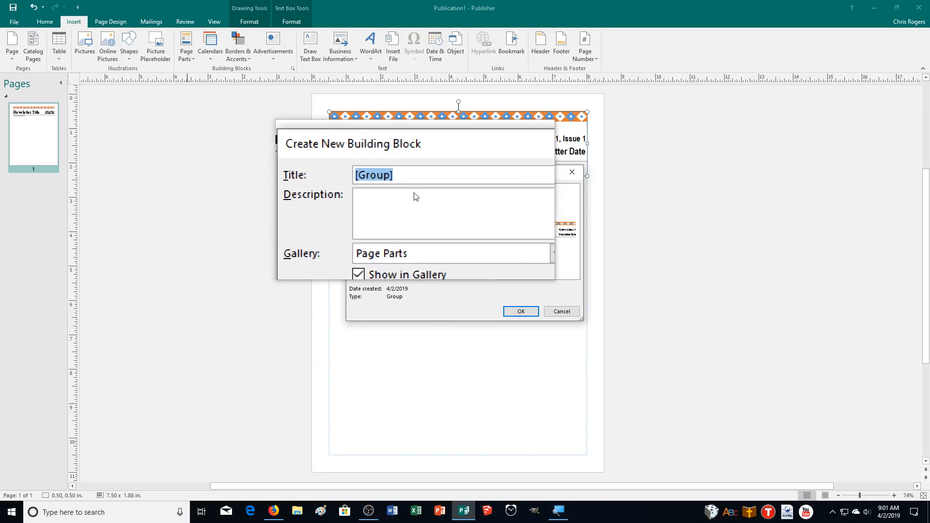
click(420, 227)
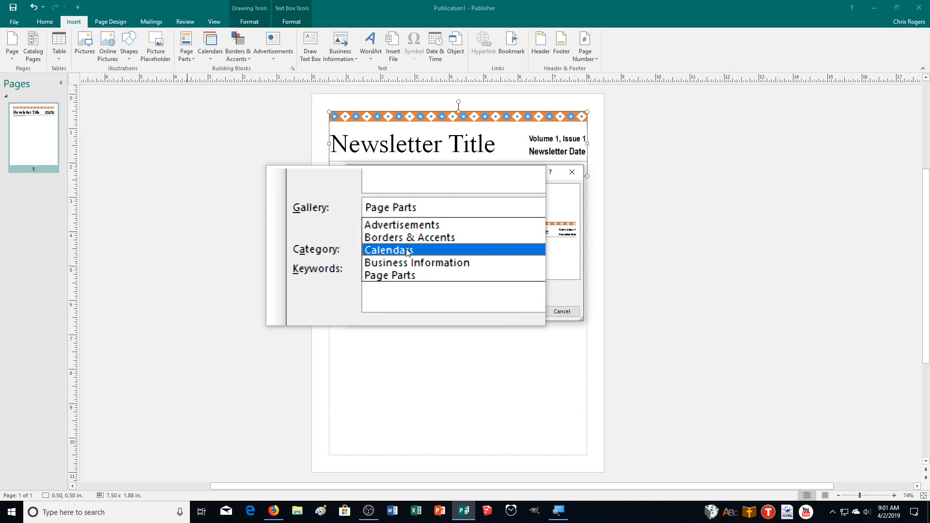
click(402, 273)
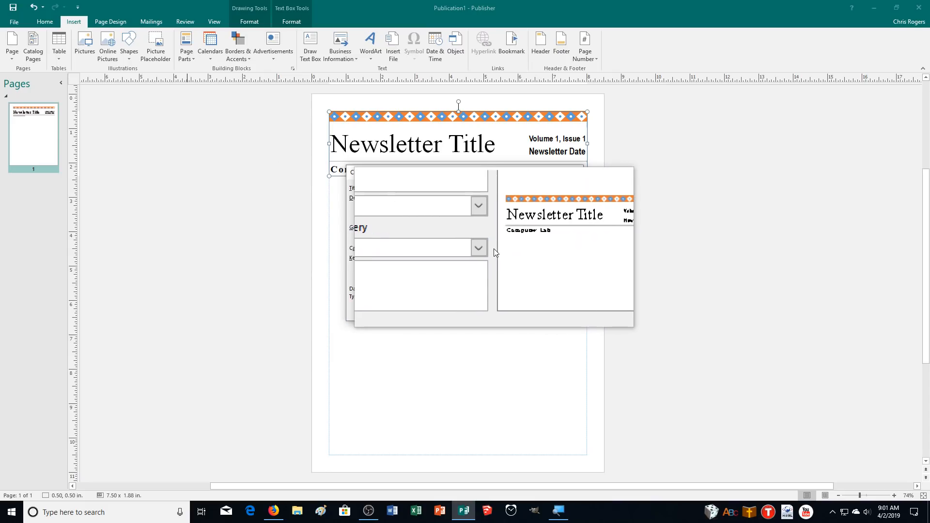
click(486, 247)
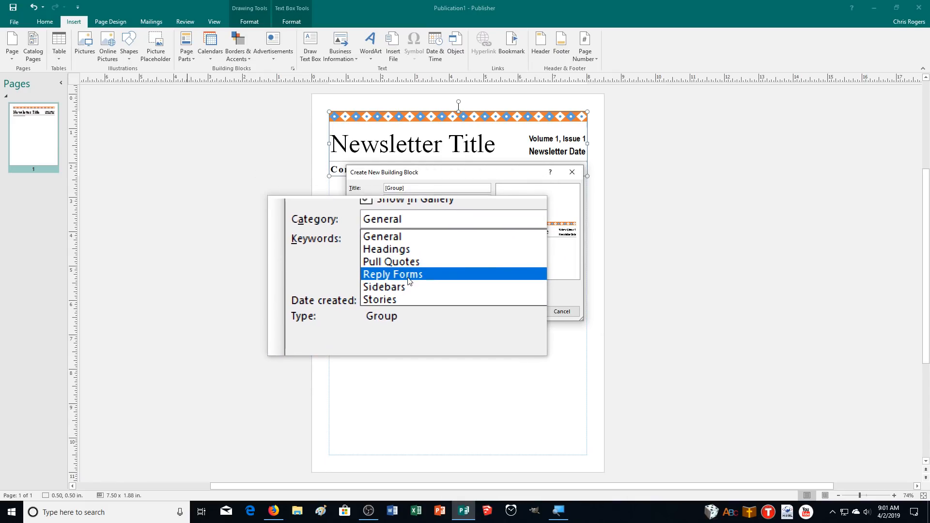
click(391, 257)
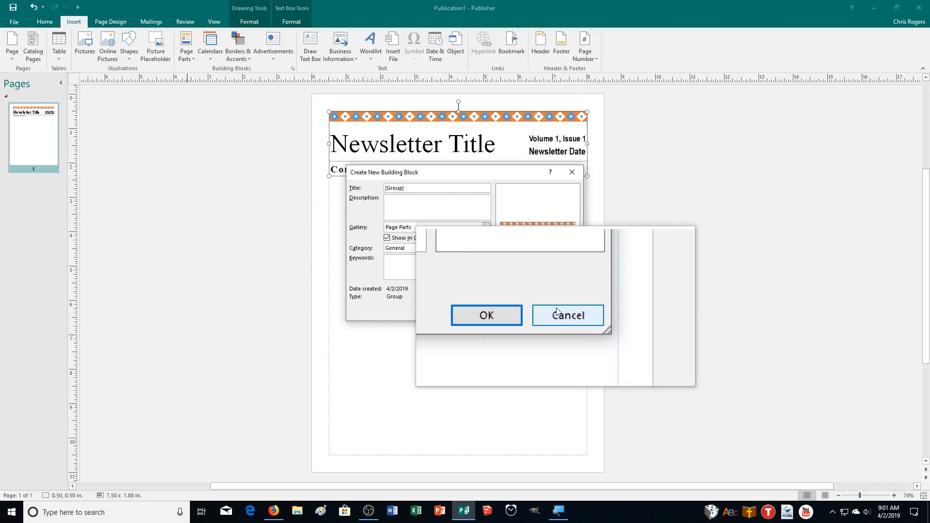
click(557, 311)
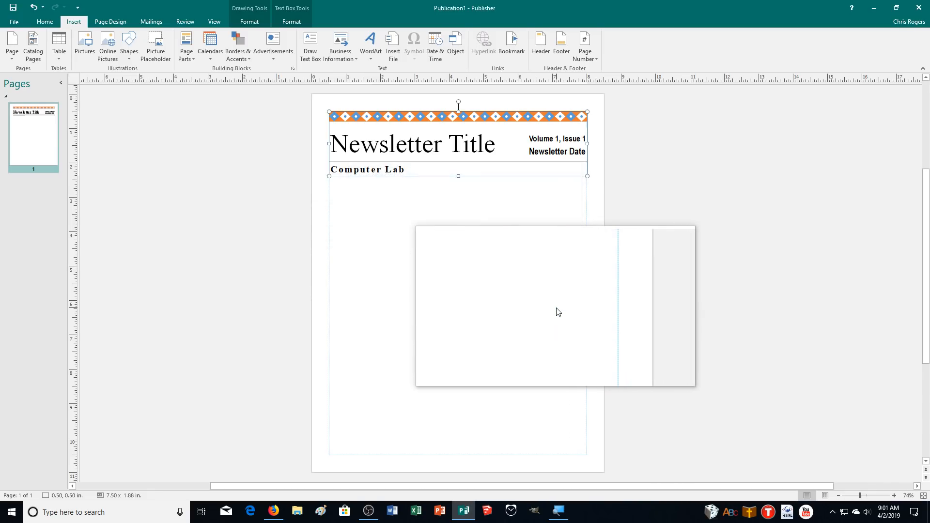
click(214, 48)
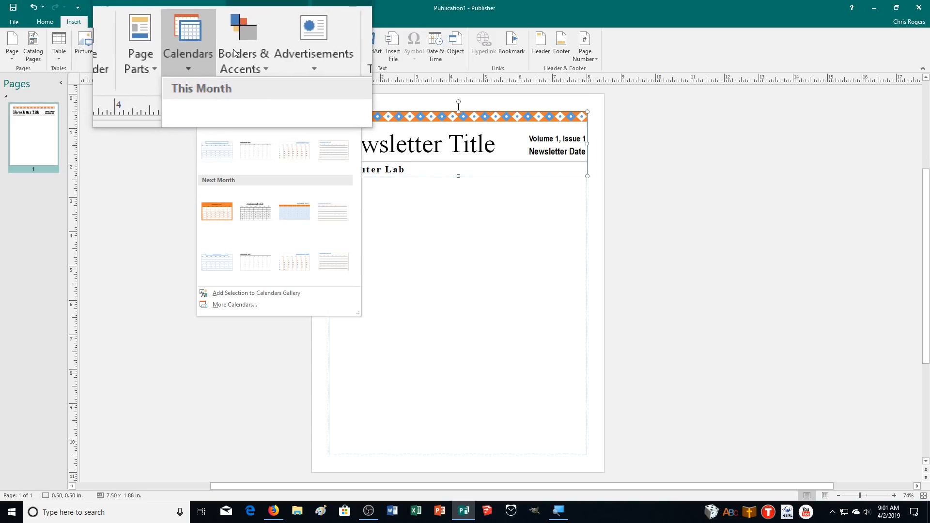
click(240, 46)
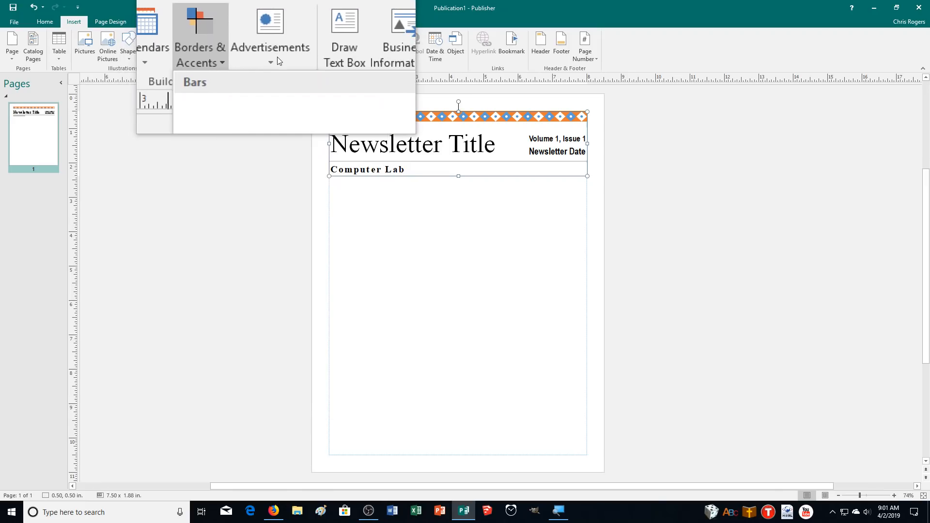
click(277, 57)
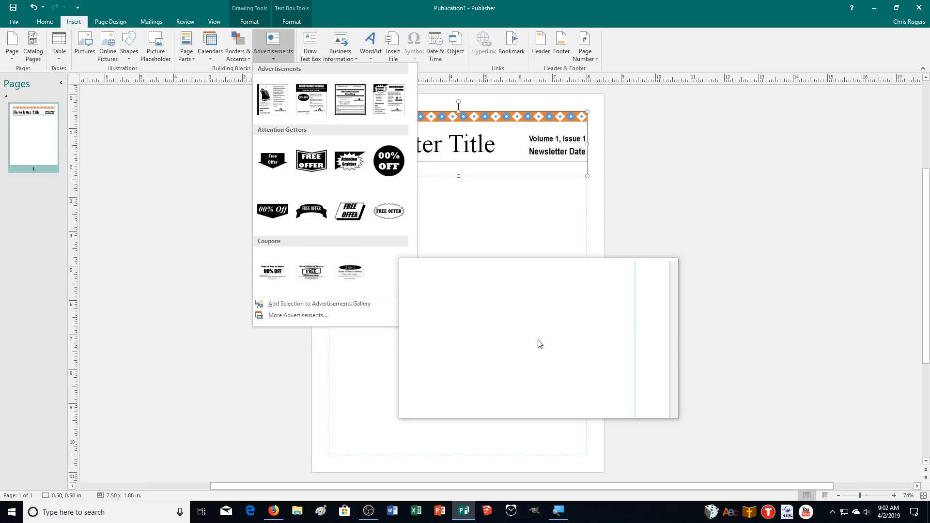
key(Escape)
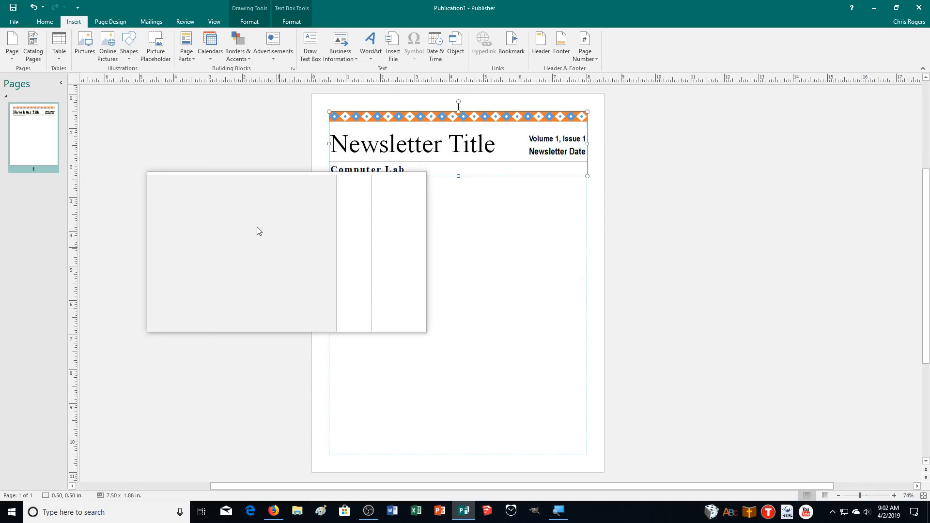
Search the Downloads folder for pub14 and open the PUB14 publication.
click(9, 20)
click(19, 82)
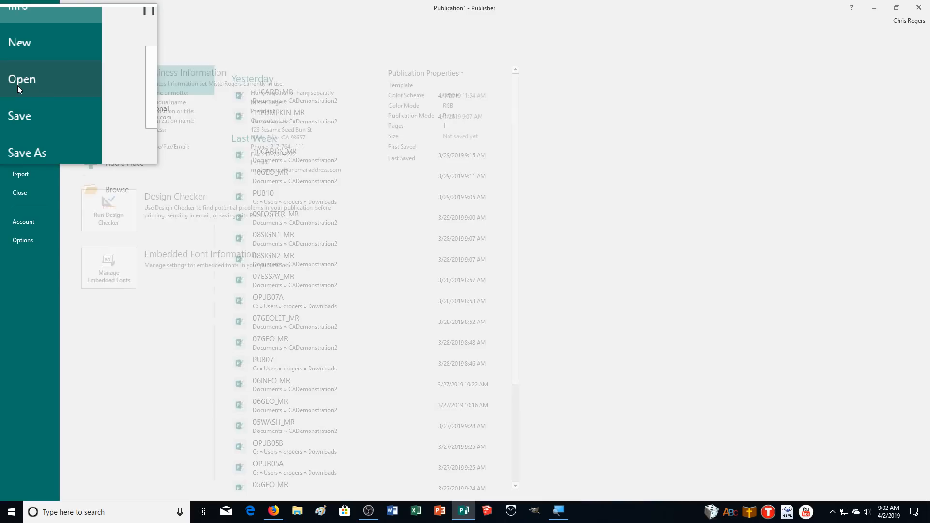
click(133, 191)
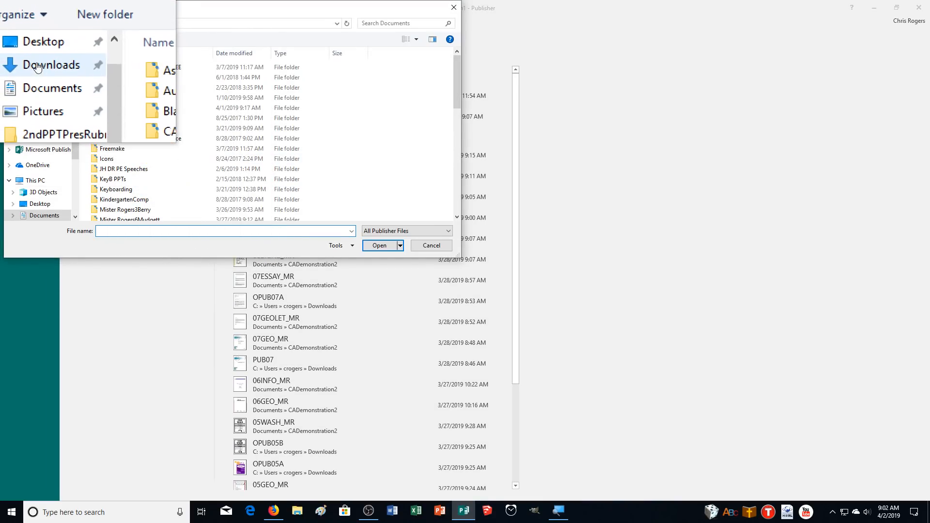
click(44, 64)
click(405, 24)
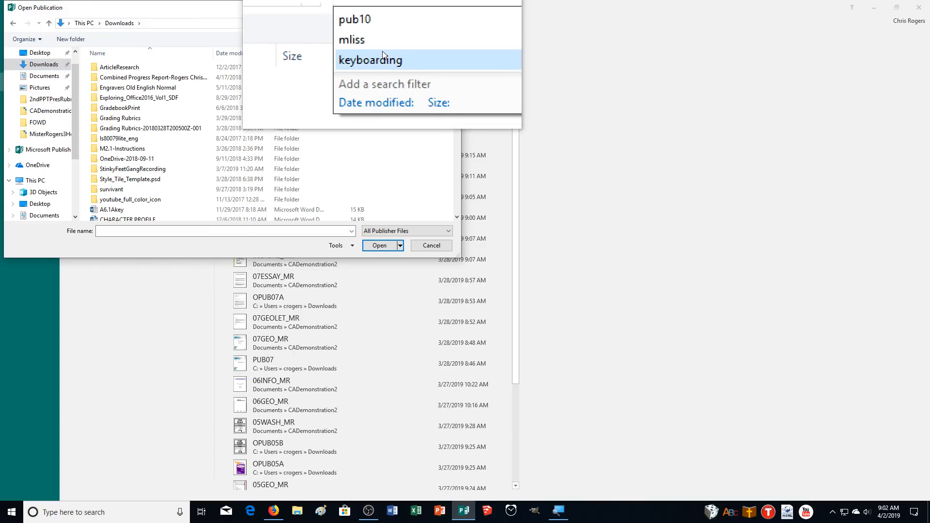
text(pub14)
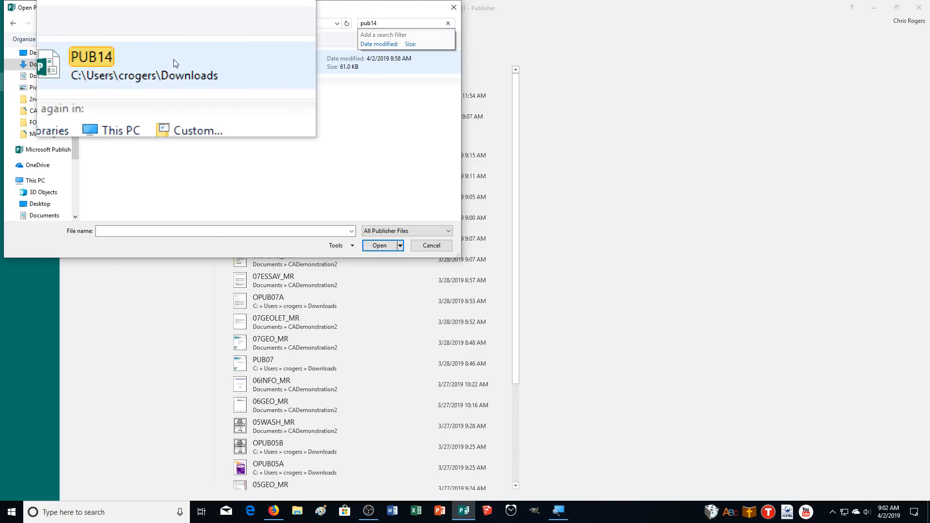
double_click(162, 64)
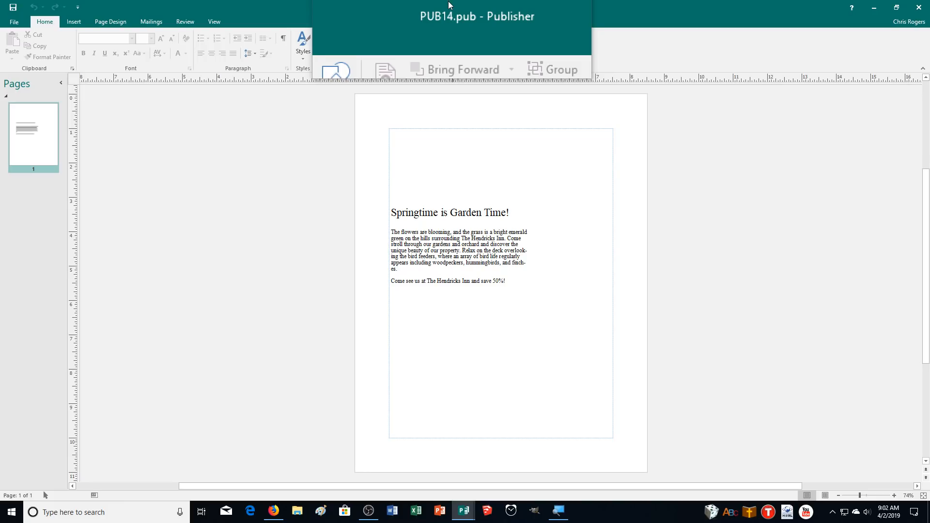
Save a copy of the publication as 14FLYER_MR in the CADemonstration2 folder under Documents.
click(14, 22)
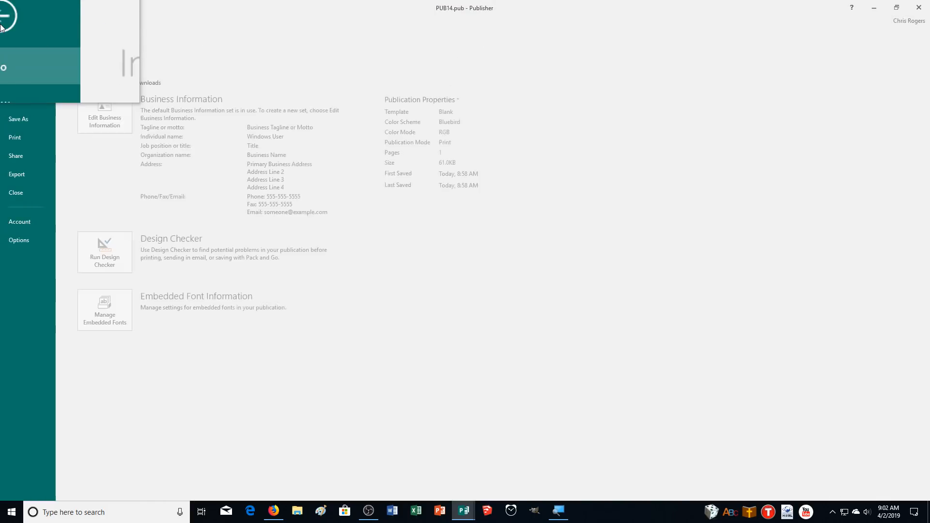
click(22, 119)
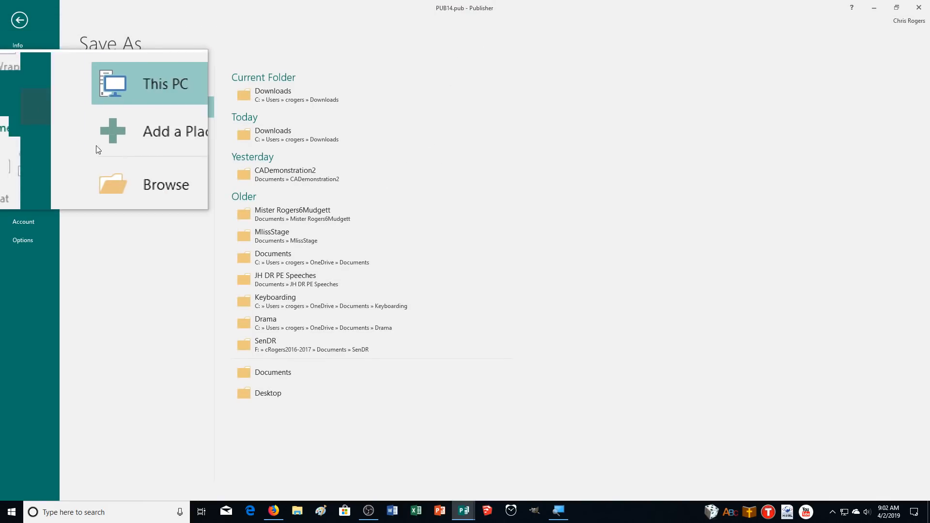
click(122, 164)
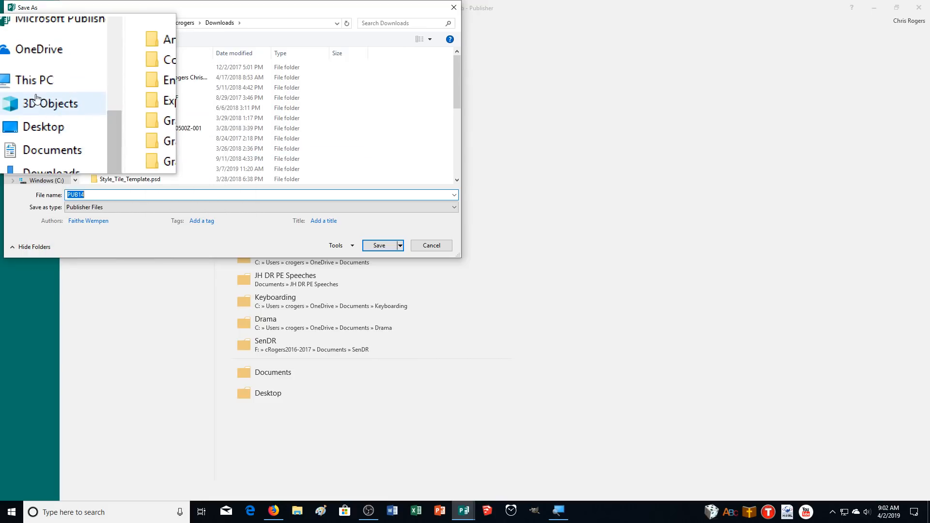
click(30, 122)
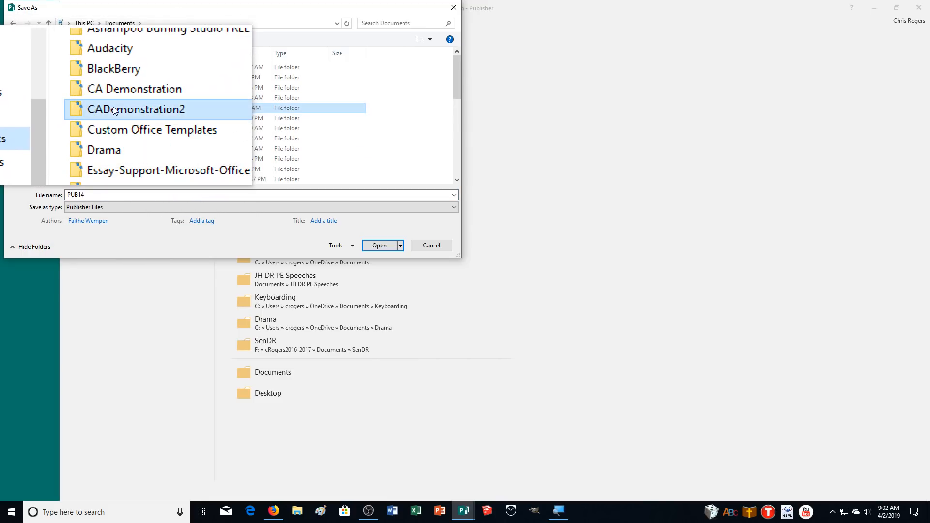
double_click(102, 108)
double_click(90, 195)
text(14FLYER_MR)
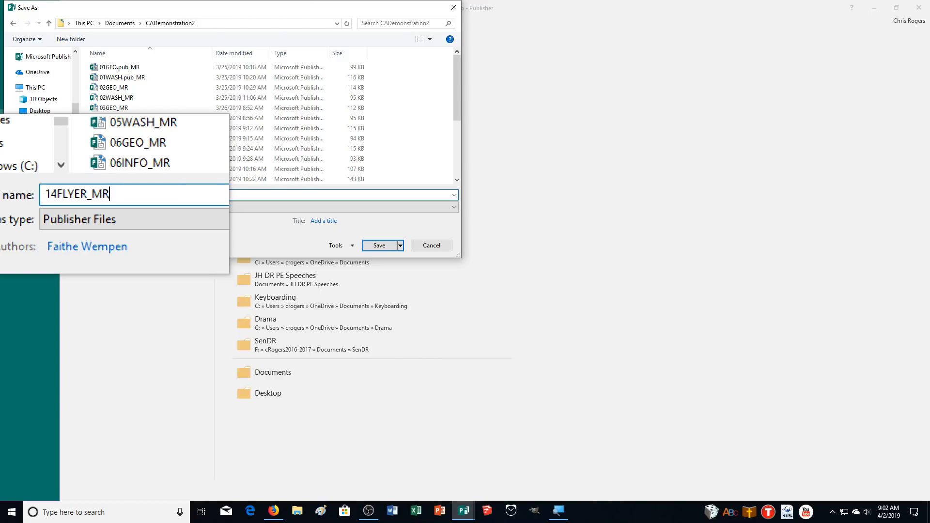
click(379, 245)
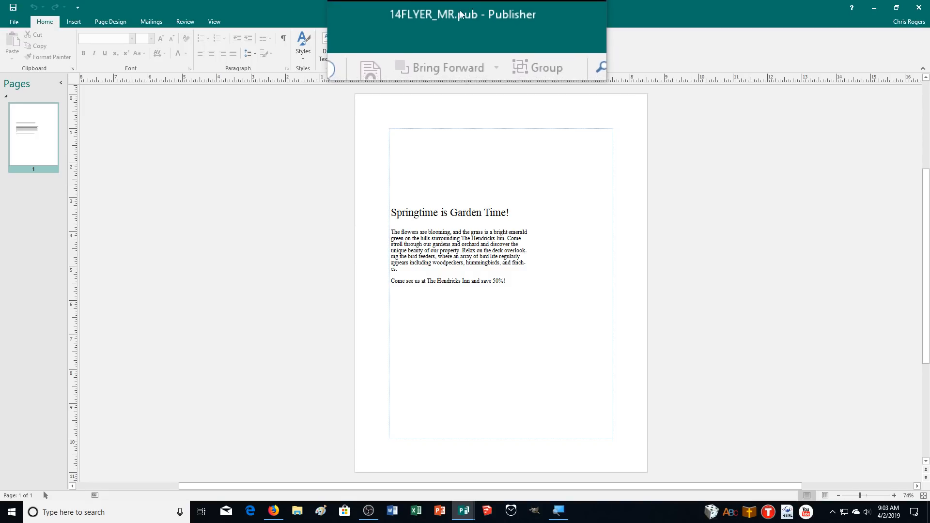
Insert the Capsules heading from the full page parts library and move it above the flyer text at 0.38, 0.15 in.
click(80, 24)
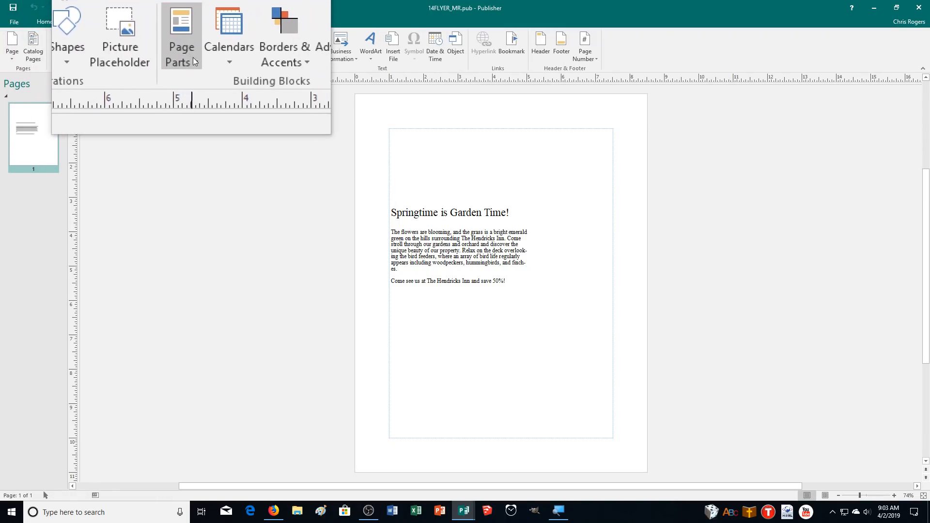
click(190, 59)
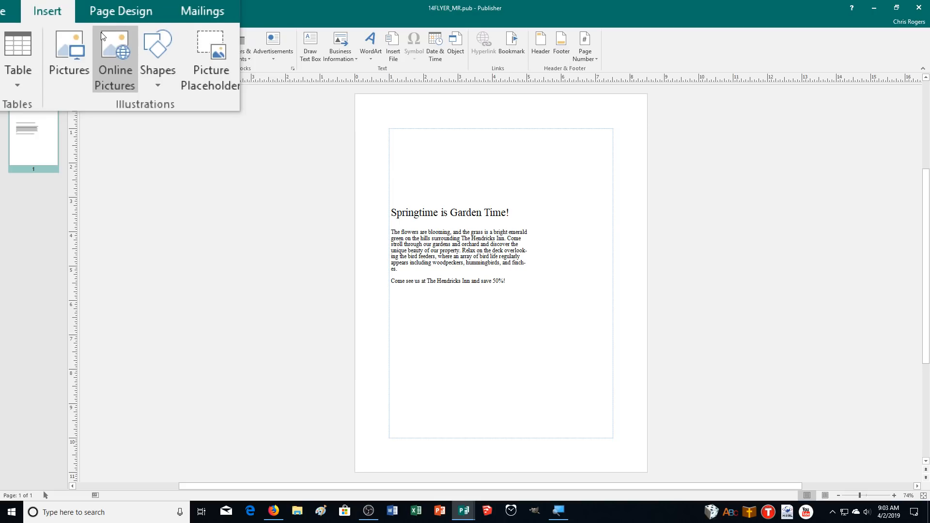
click(192, 56)
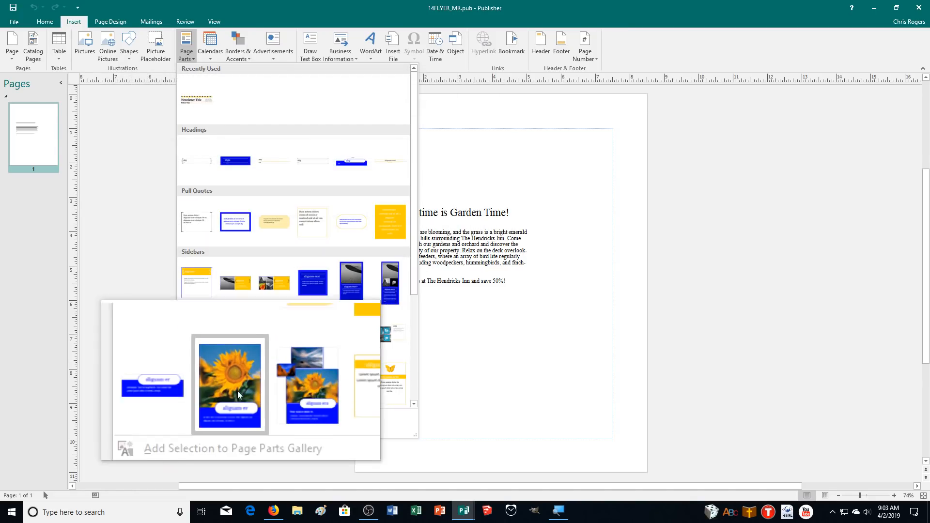
click(215, 427)
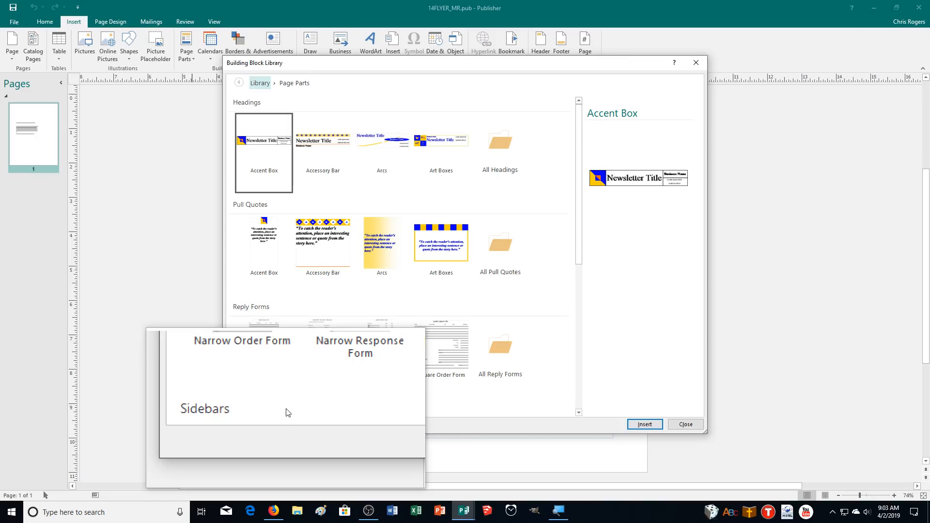
click(499, 147)
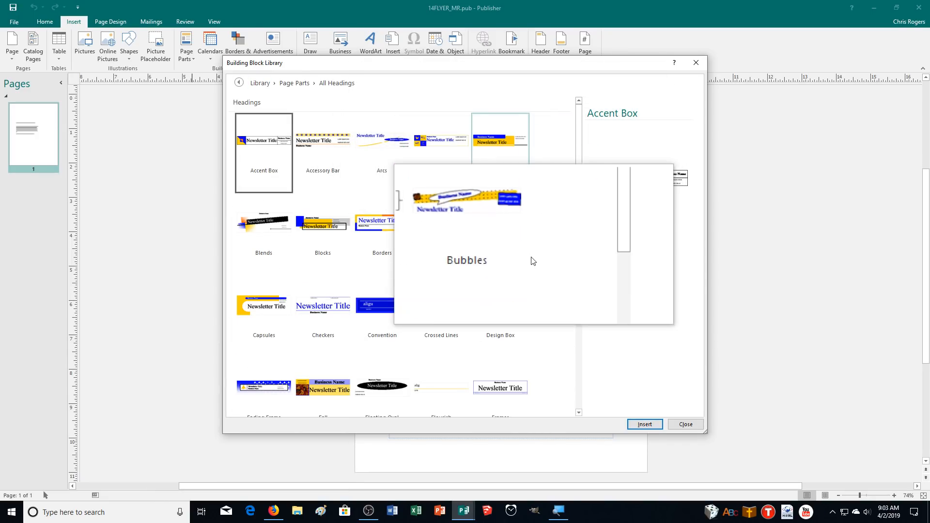
click(255, 322)
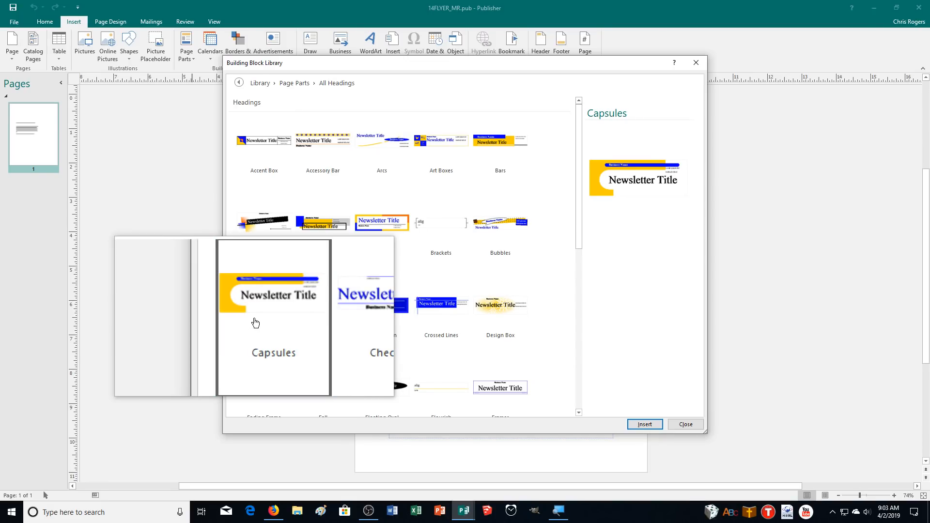
click(642, 424)
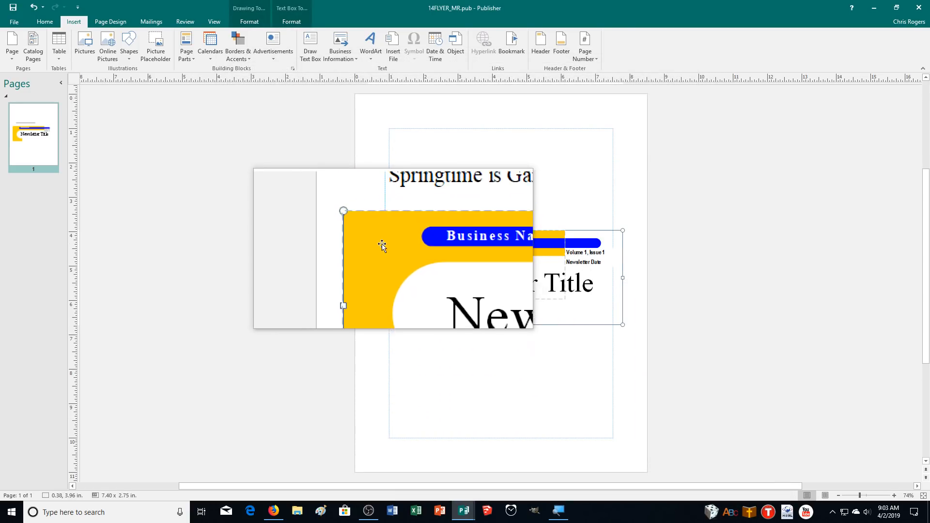
drag(380, 244, 378, 111)
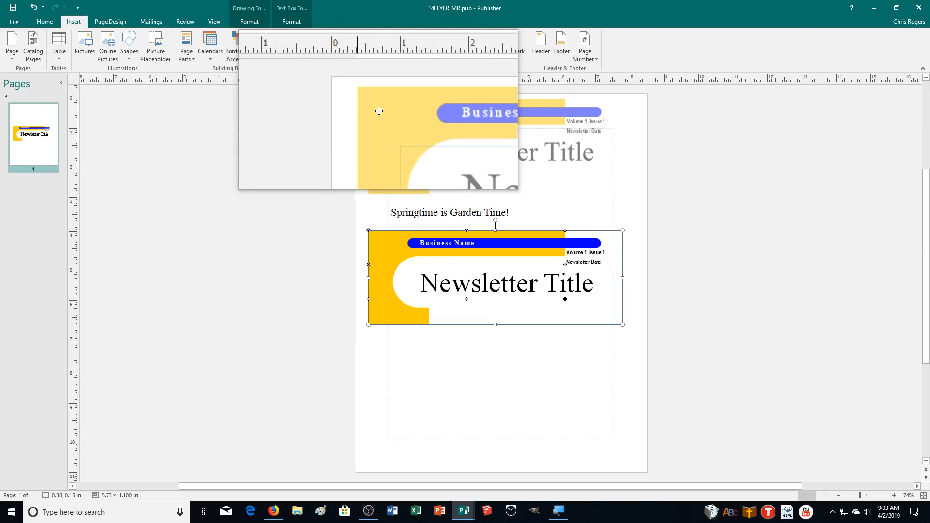
drag(378, 111, 379, 111)
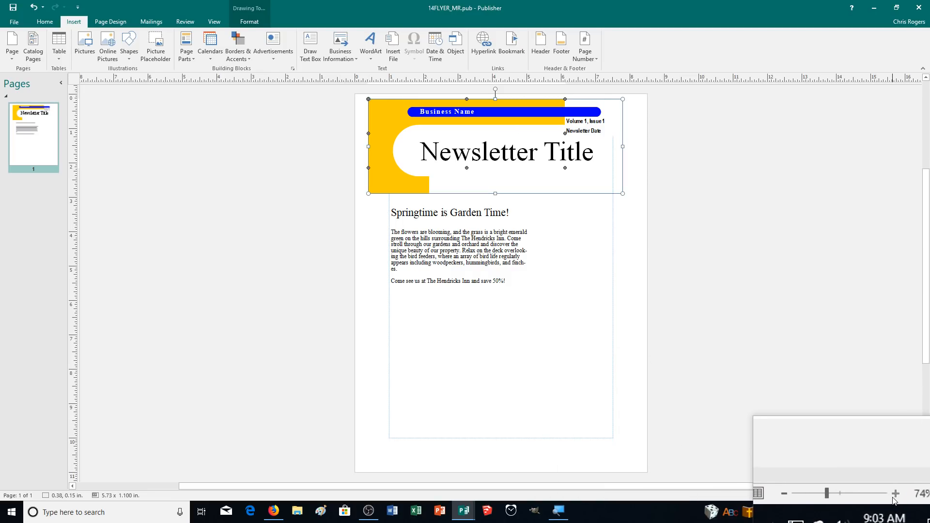
Replace the business name placeholder in the heading's blue bar with The Hendricks Inn.
click(892, 496)
click(892, 497)
click(892, 496)
click(892, 497)
click(892, 497)
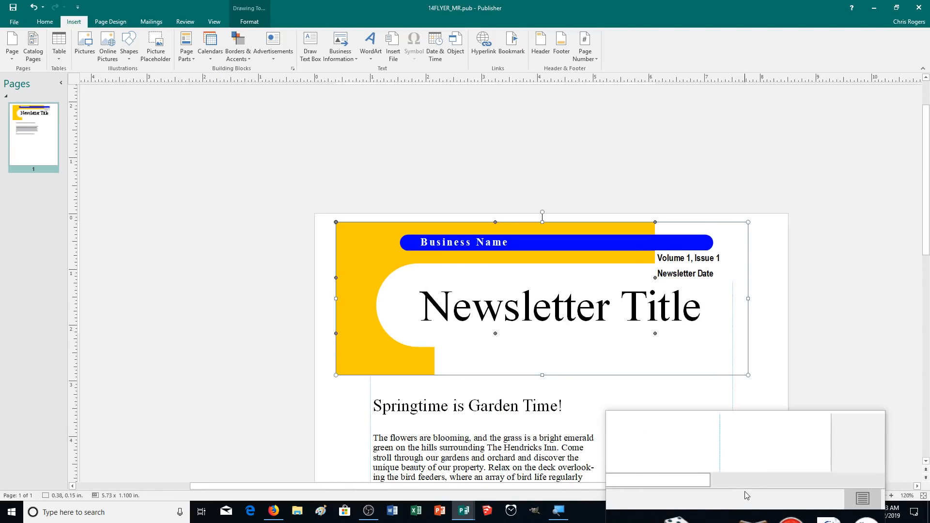
drag(714, 486, 759, 479)
scroll(780, 373, down, 1)
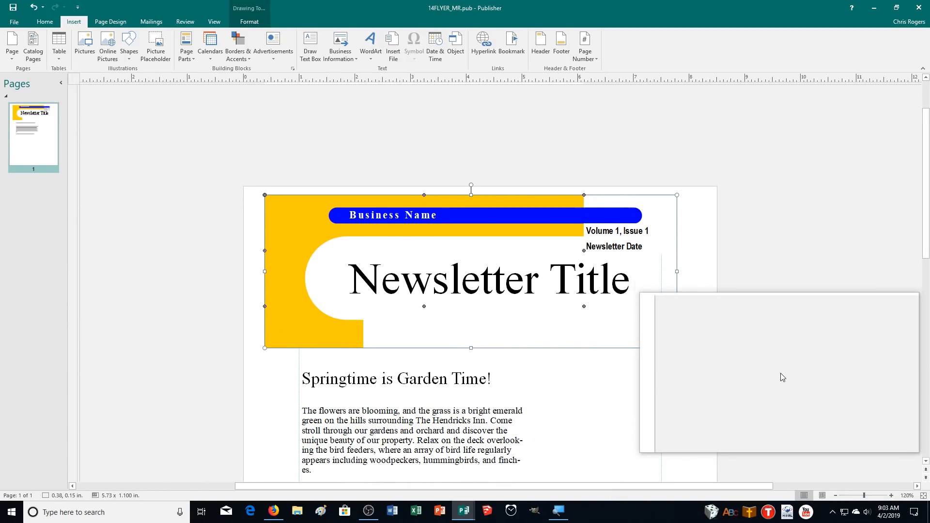
scroll(780, 374, down, 2)
scroll(780, 372, down, 1)
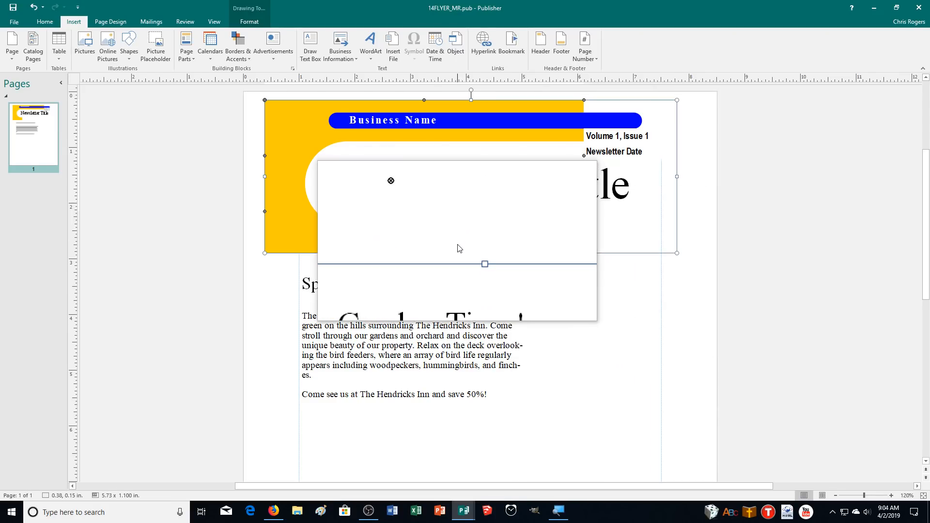
click(437, 119)
key(Delete)
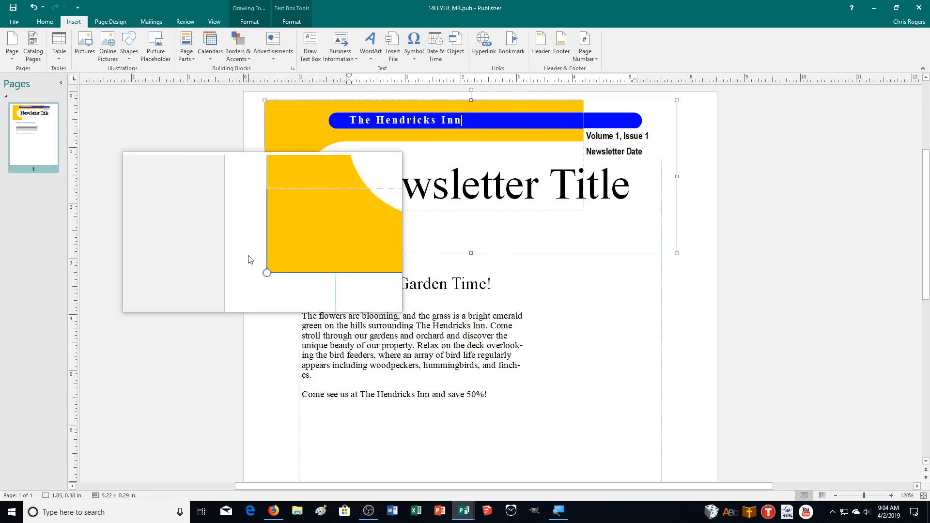
Set the heading's newsletter date to April 2, 2019 and its newsletter title to Hendricks Gazette.
triple_click(616, 151)
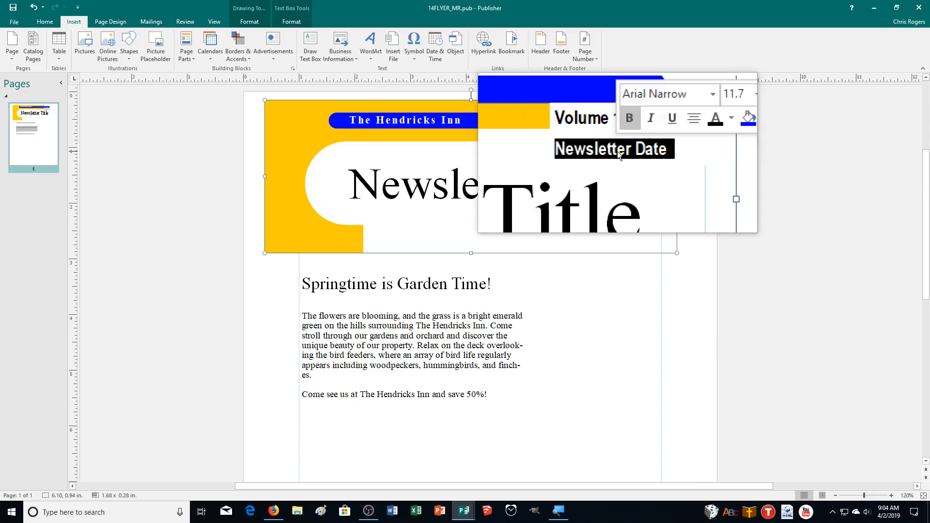
text(April 2, 2019)
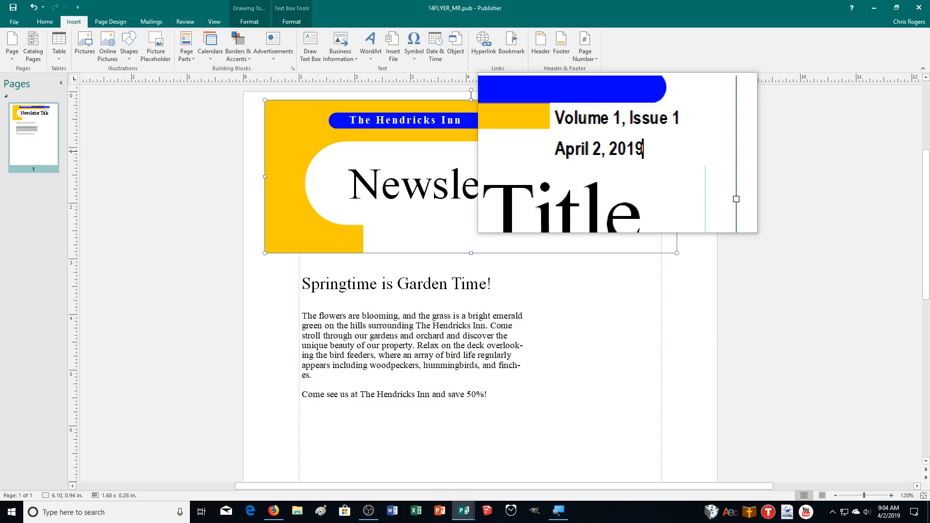
click(582, 180)
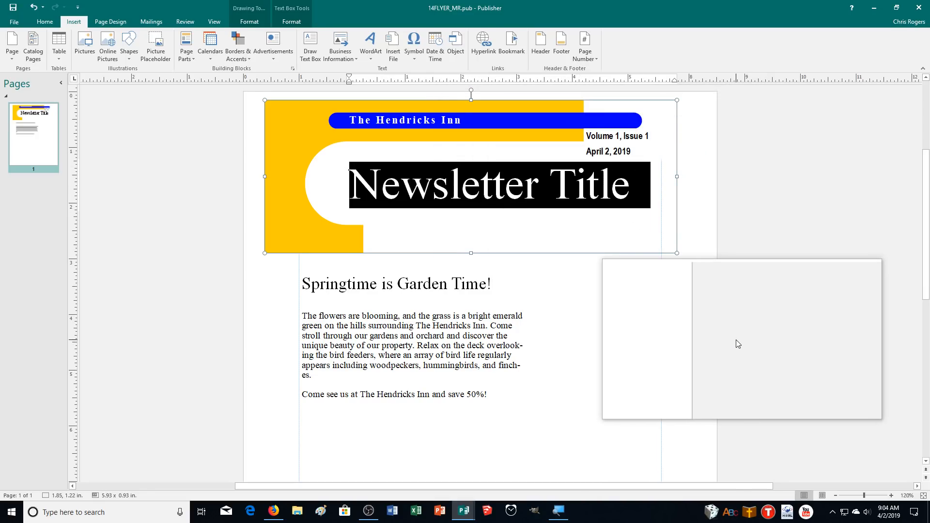
text(Hendricks Gazette)
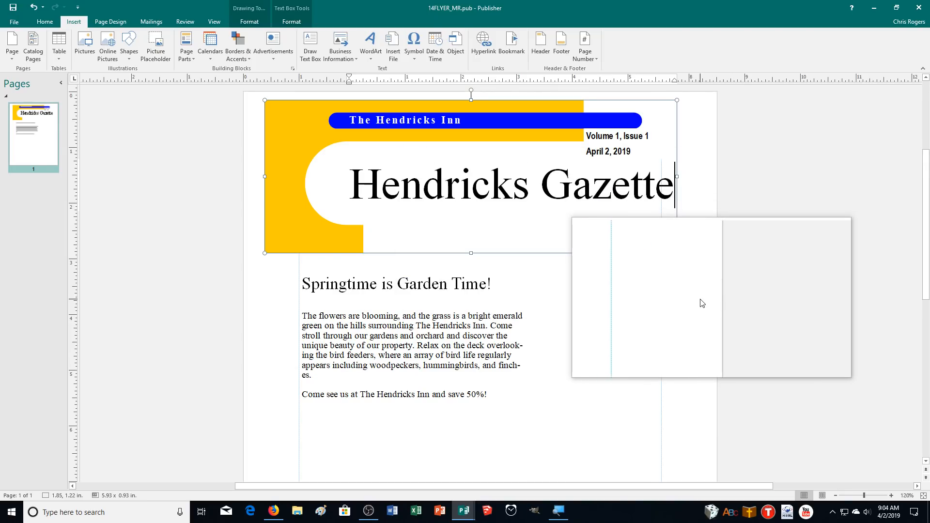
click(702, 303)
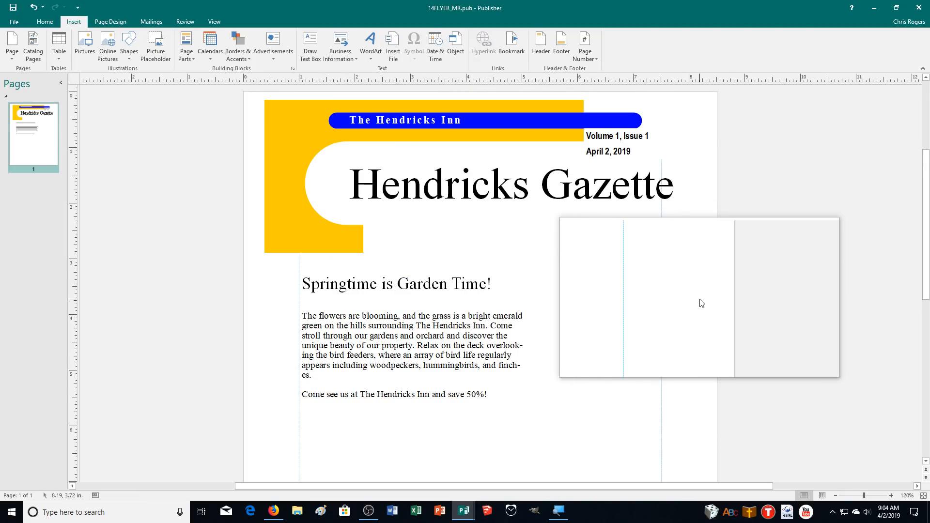
Insert the Bubbles pull quote from the full collection of pull quotes in the page parts library.
scroll(702, 303, down, 4)
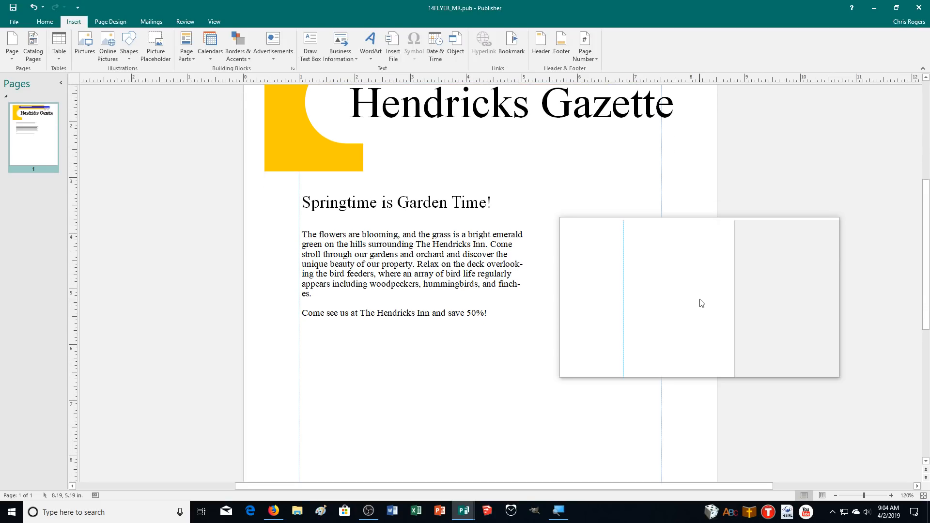
scroll(701, 304, down, 2)
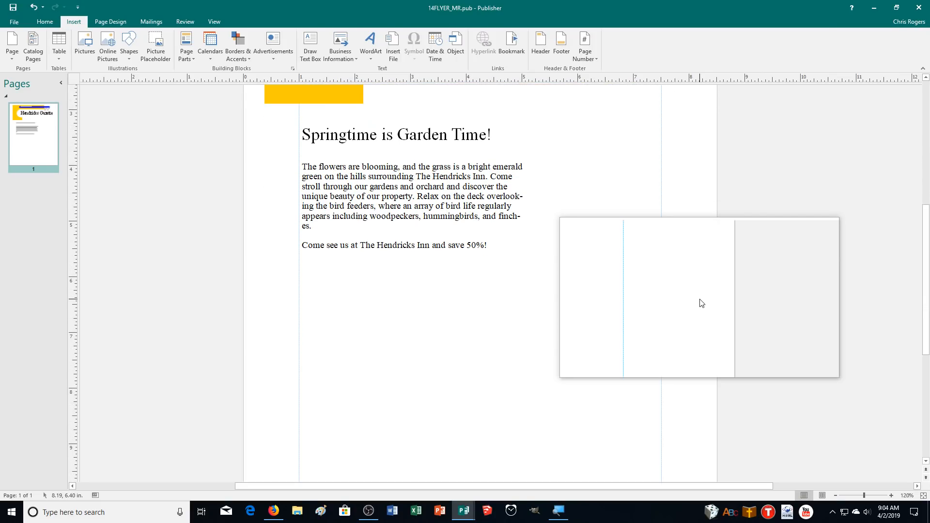
scroll(629, 298, down, 1)
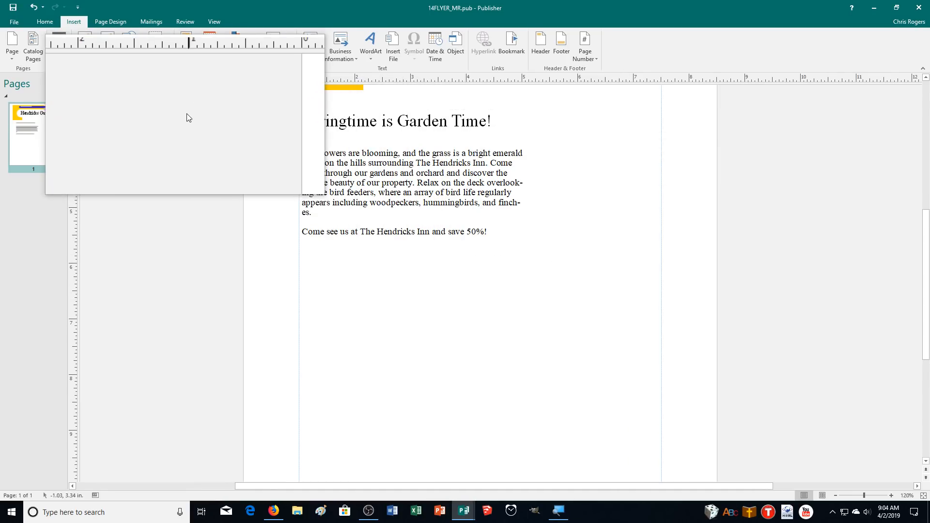
click(183, 53)
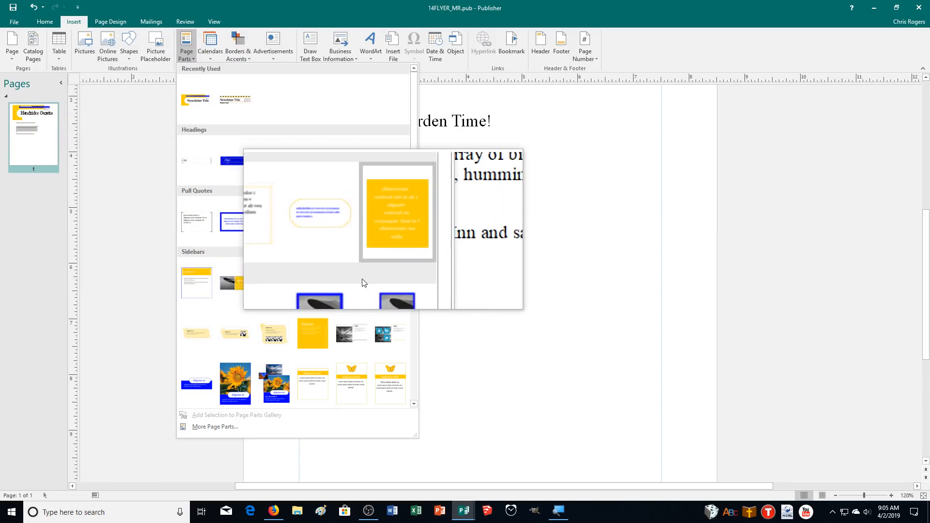
click(218, 427)
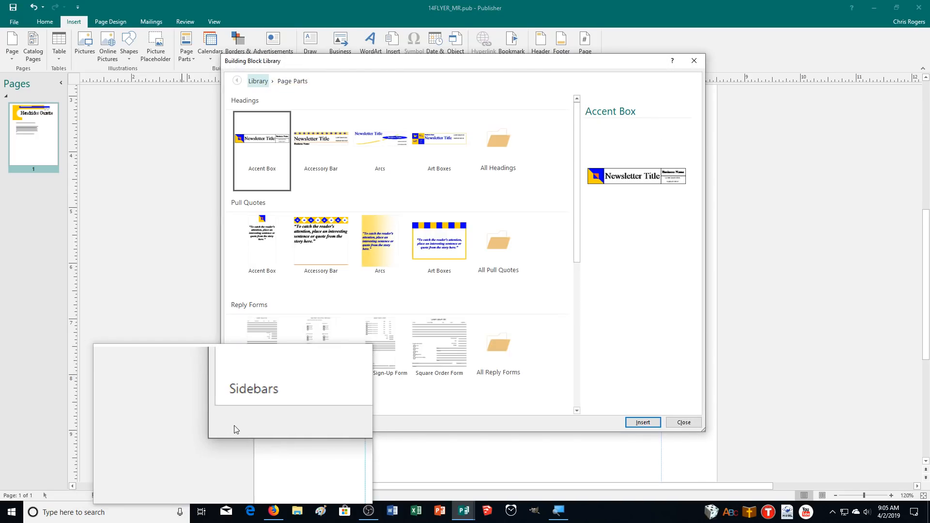
click(497, 242)
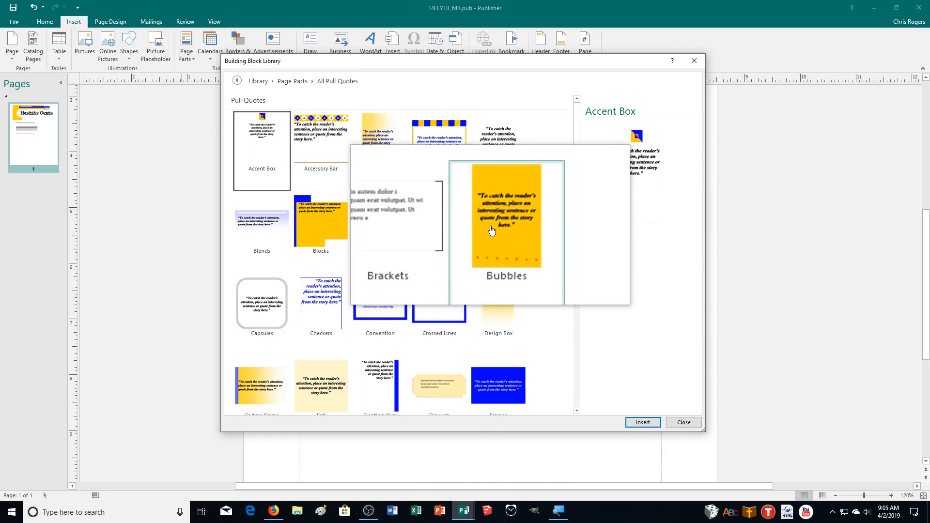
click(492, 231)
click(641, 422)
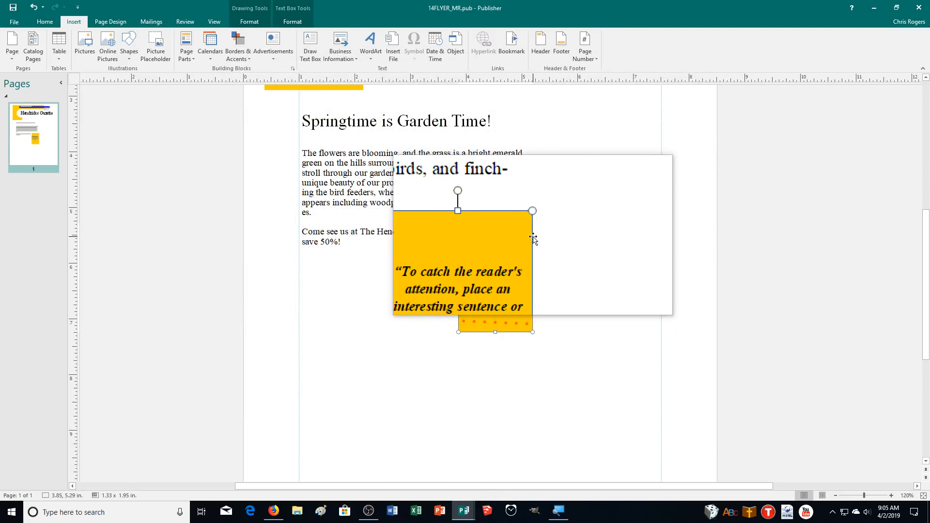
Move the Bubbles pull quote beside the flyer text, against the page's right margin guide, at 6.17, 3.25 in.
click(533, 274)
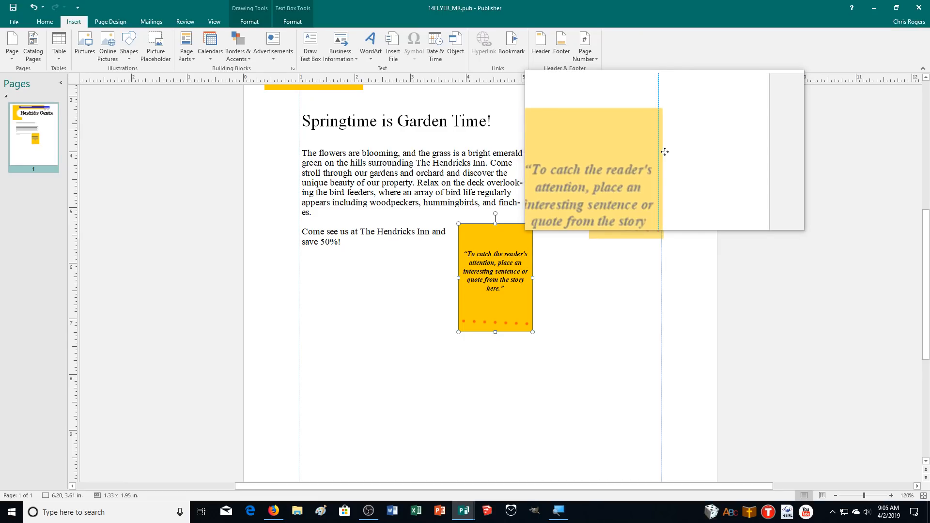
drag(663, 152, 663, 152)
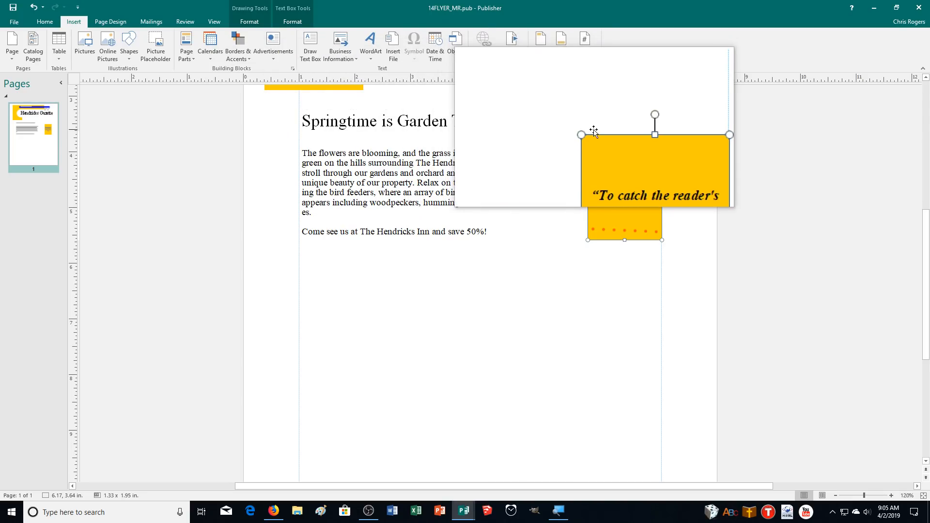
drag(594, 131, 594, 112)
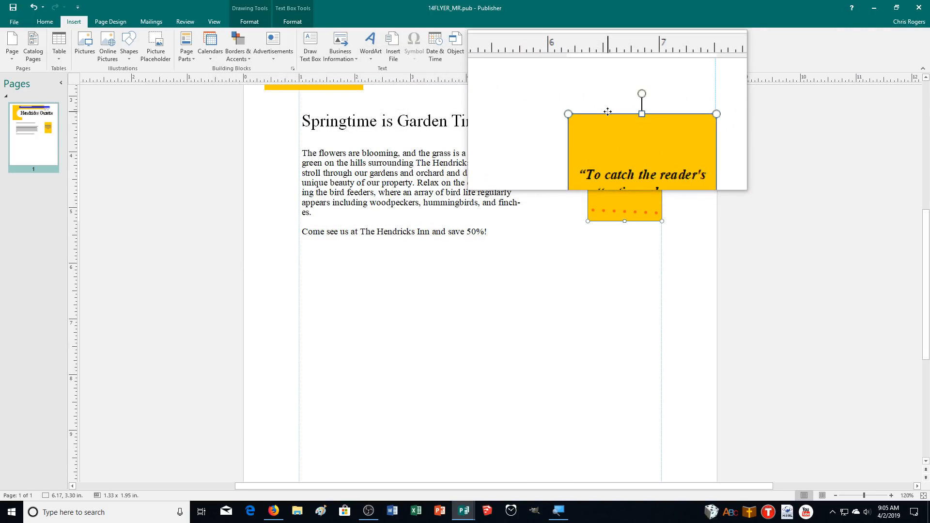
drag(607, 112, 607, 110)
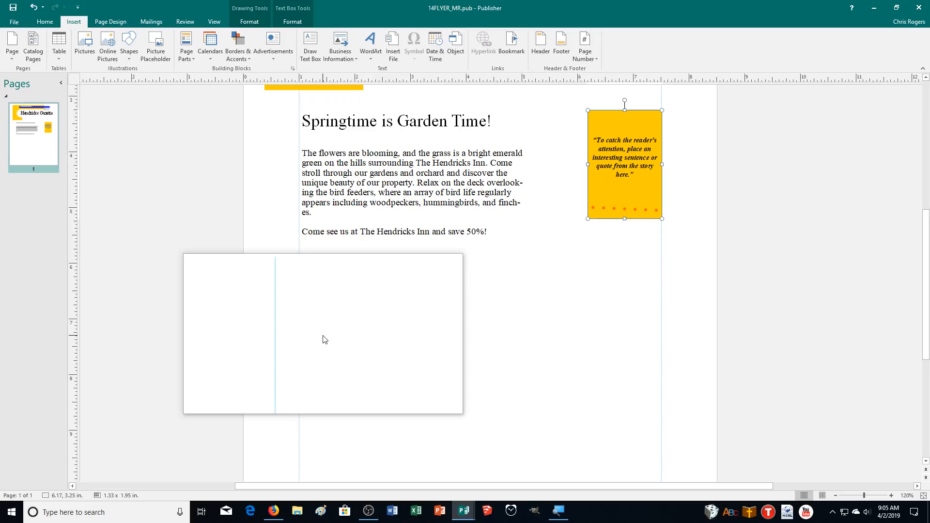
Insert the Capsules pull quote and place it below the flyer text on the page's left margin guide at 1.00, 5.88 in.
click(186, 51)
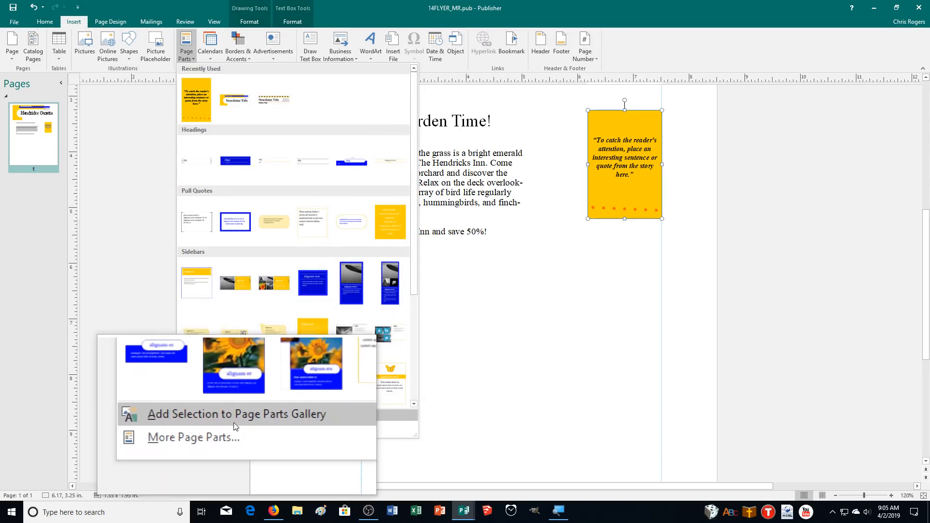
click(232, 426)
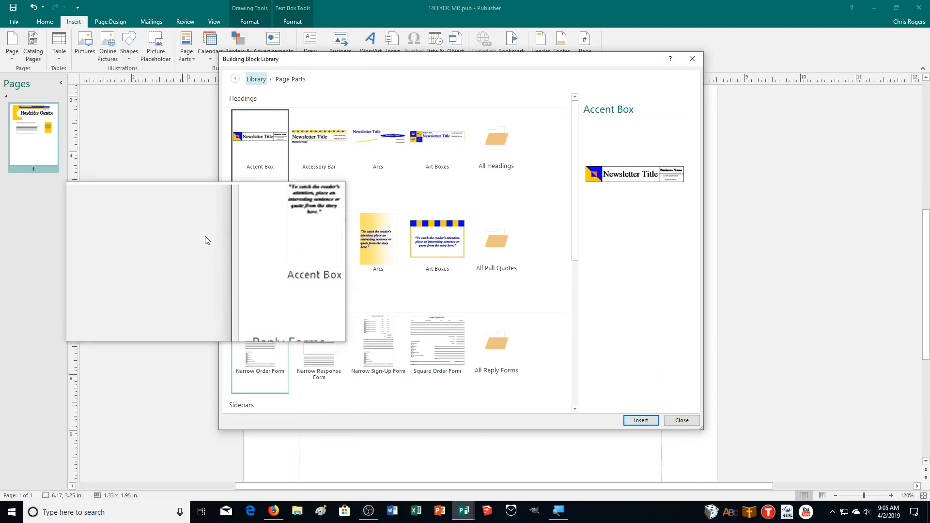
click(496, 241)
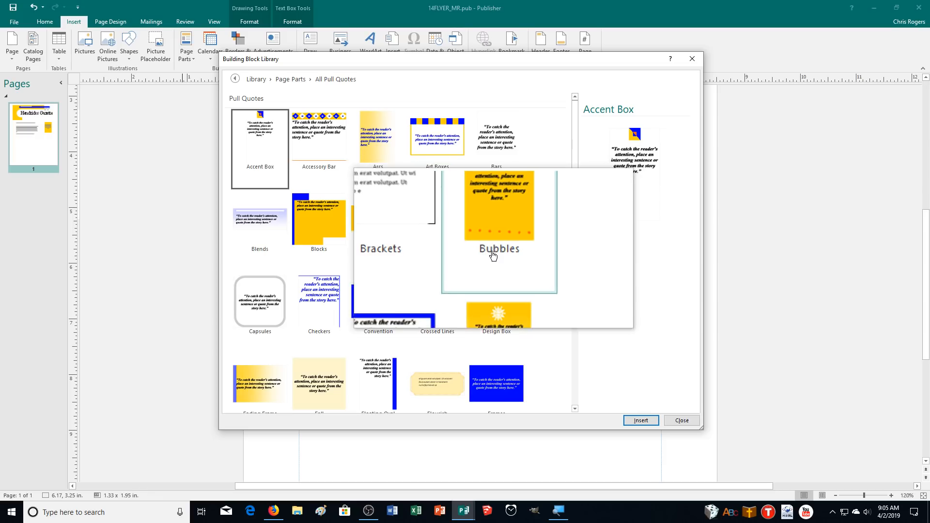
click(258, 315)
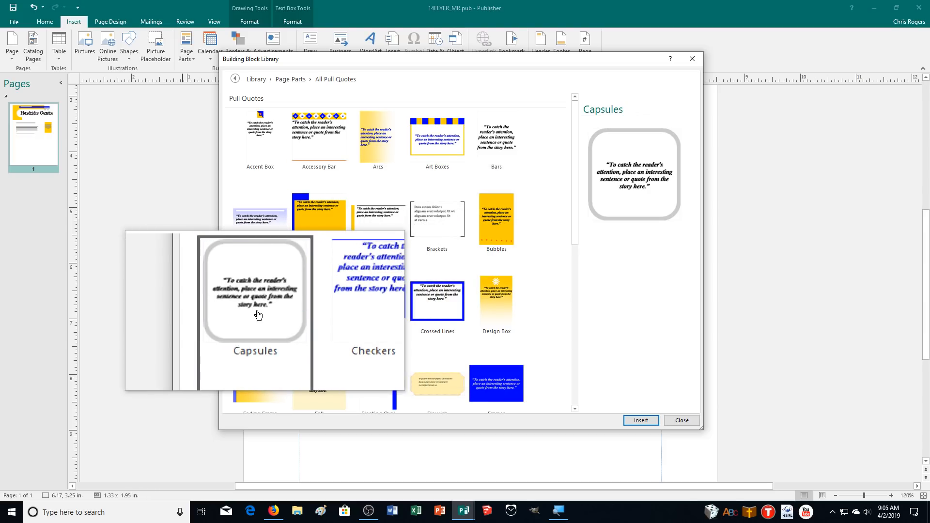
click(641, 420)
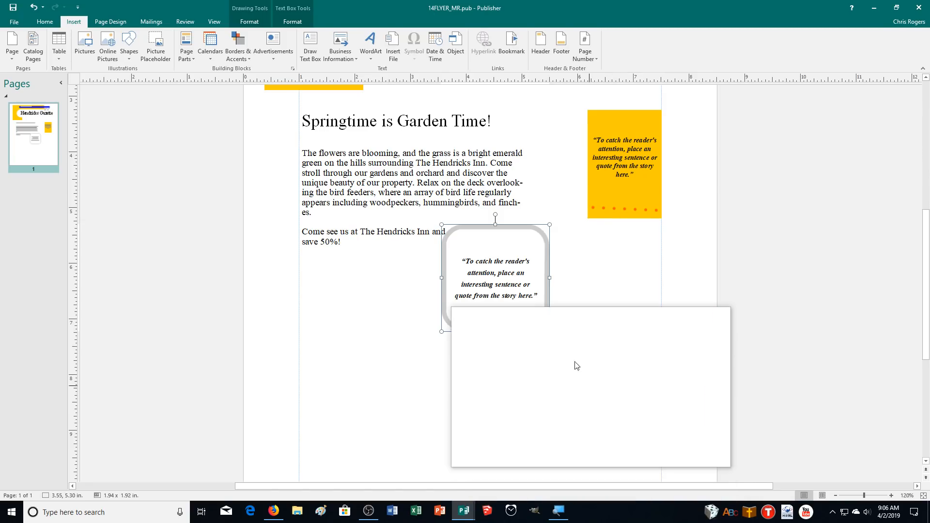
drag(544, 249, 332, 260)
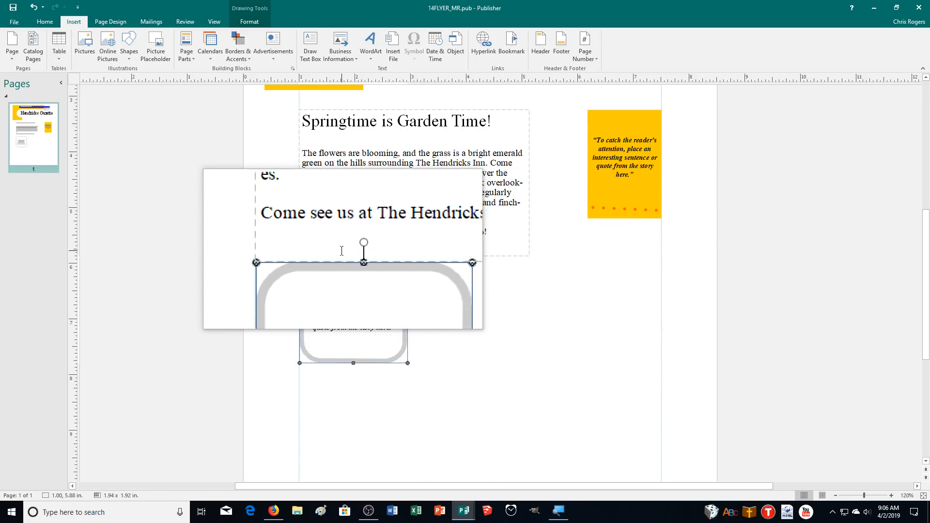
Insert the Fall pull quote and place it below the Bubbles pull quote against the right margin guide at 5.65, 5.88 in.
click(186, 57)
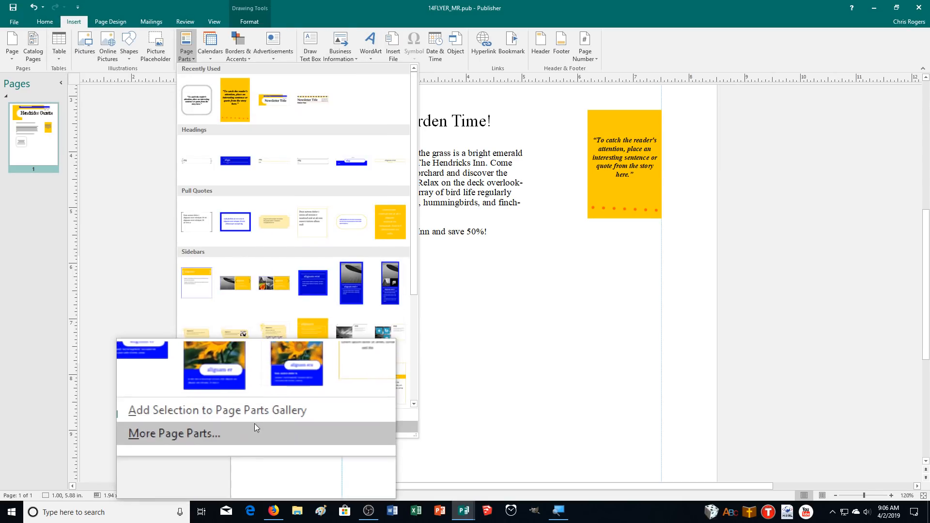
click(251, 427)
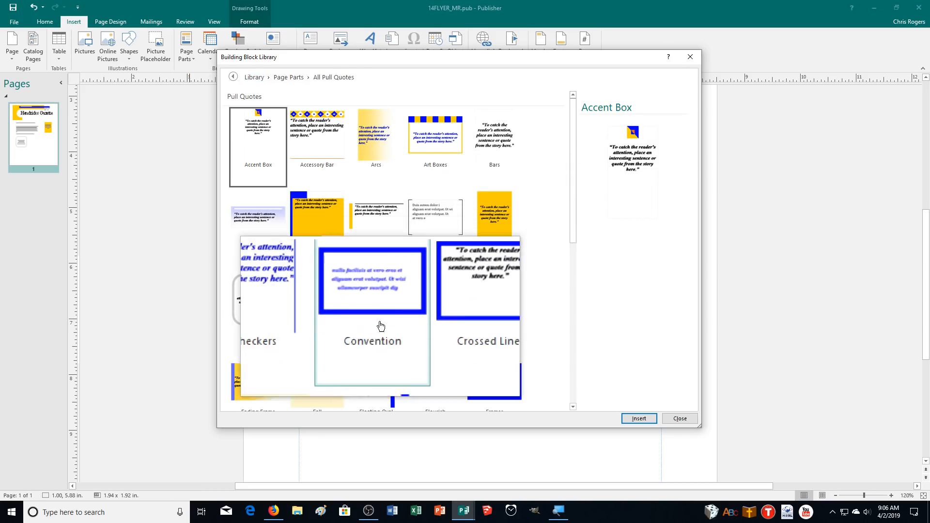
scroll(509, 221, down, 3)
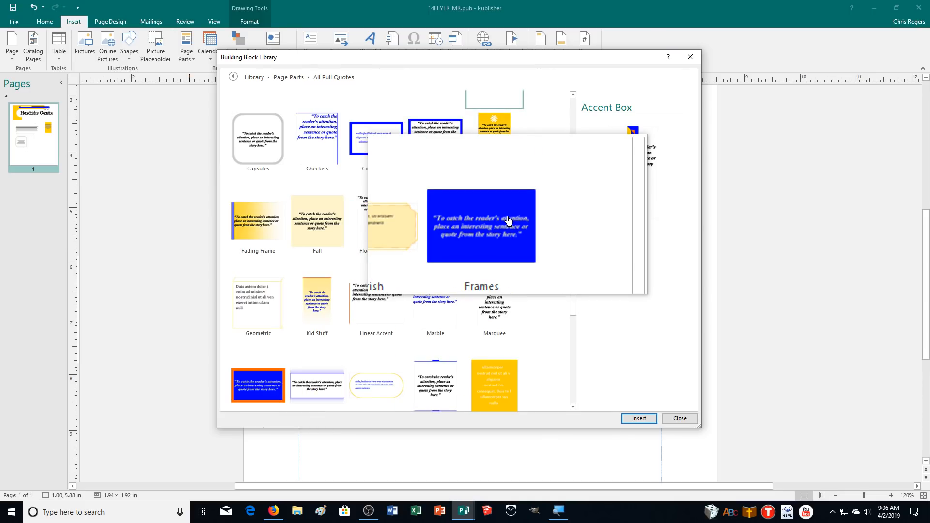
click(317, 220)
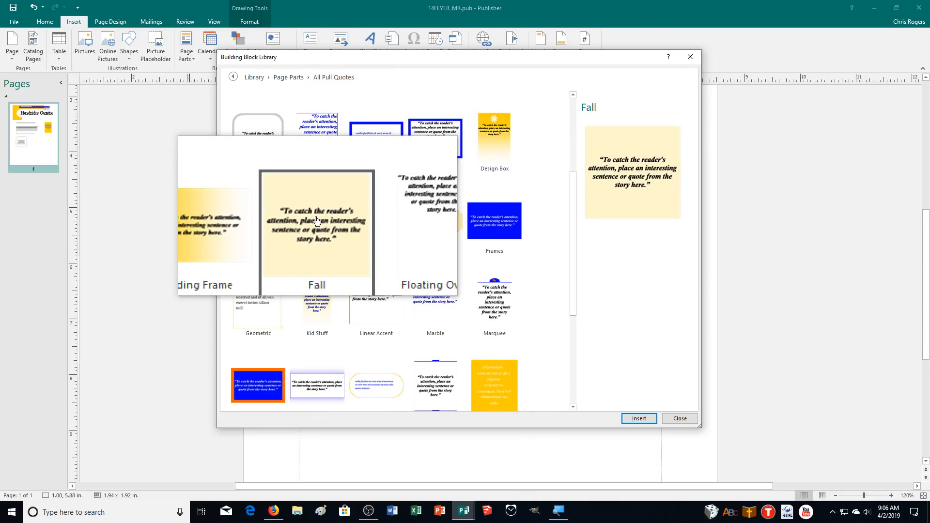
click(629, 419)
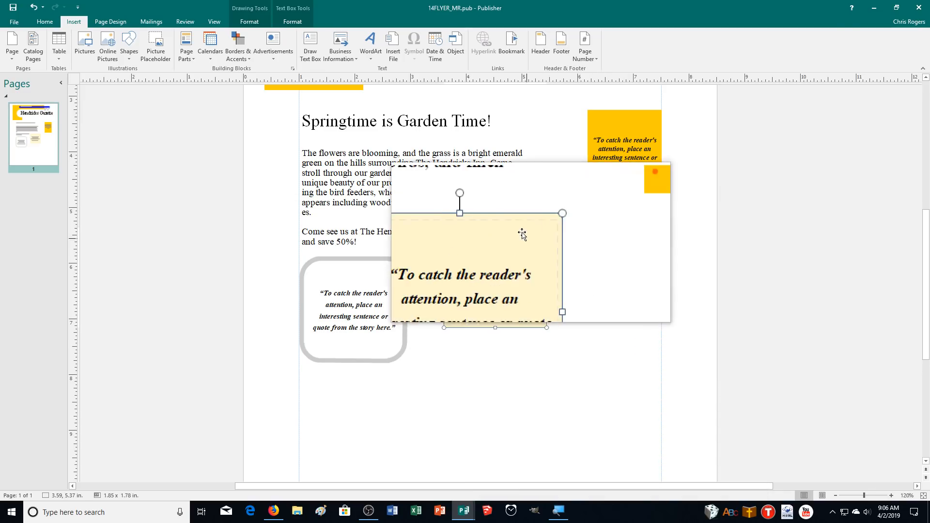
drag(526, 227, 642, 256)
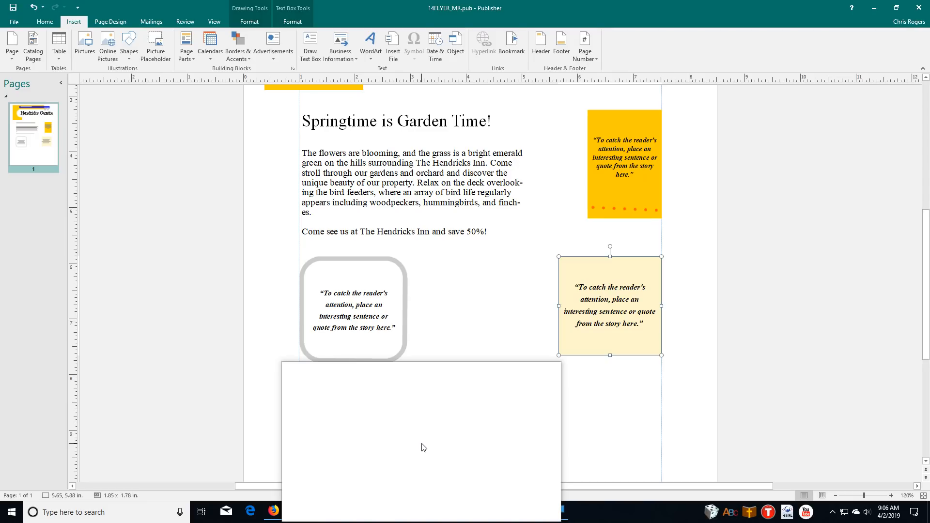
Widen the Capsules pull quote rightward to about 3.35 in and the Fall pull quote leftward to about 3.06 in.
click(402, 296)
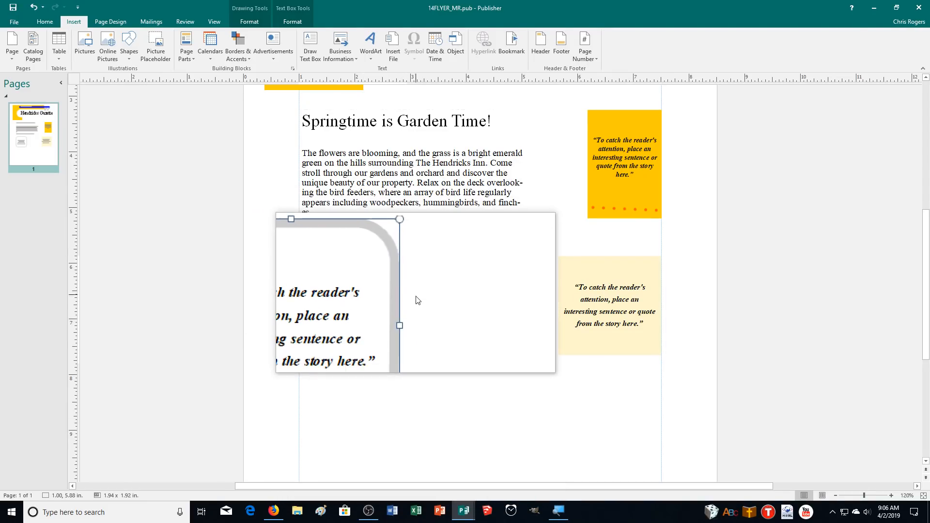
drag(410, 312, 488, 262)
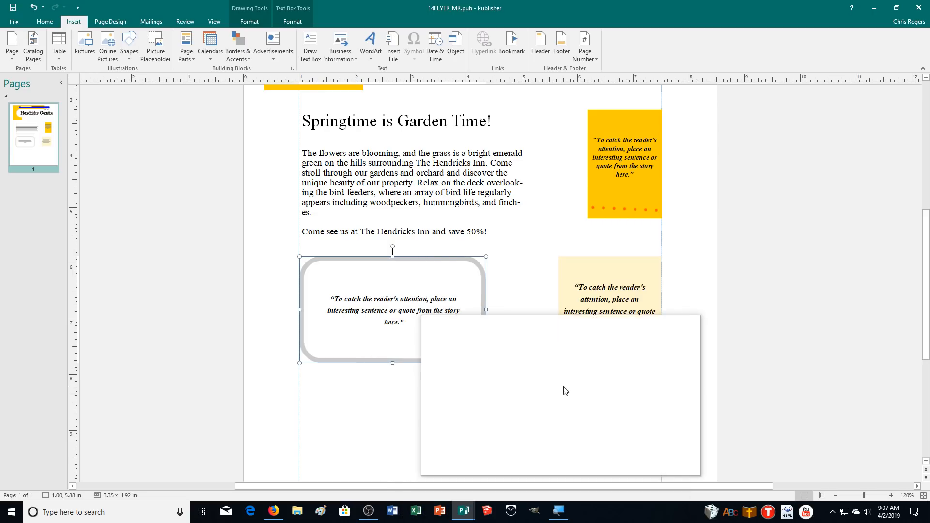
click(560, 326)
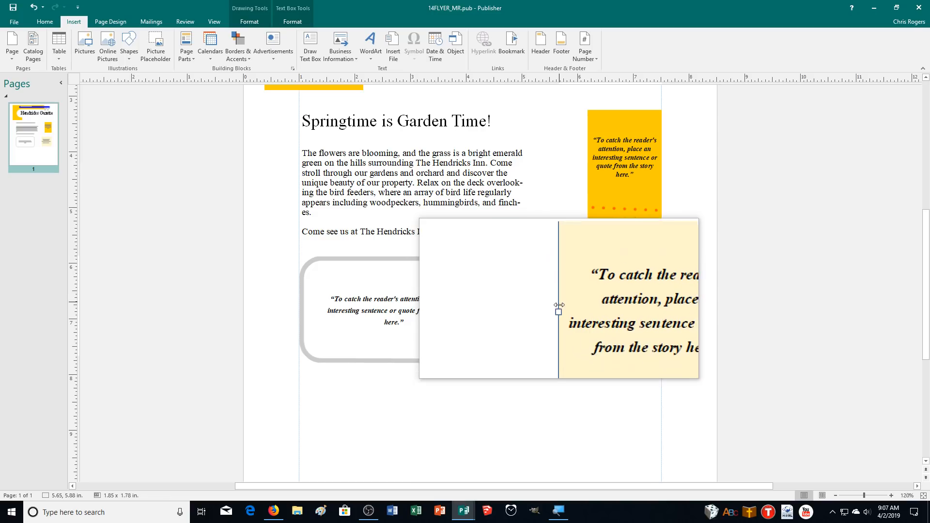
drag(559, 305, 489, 305)
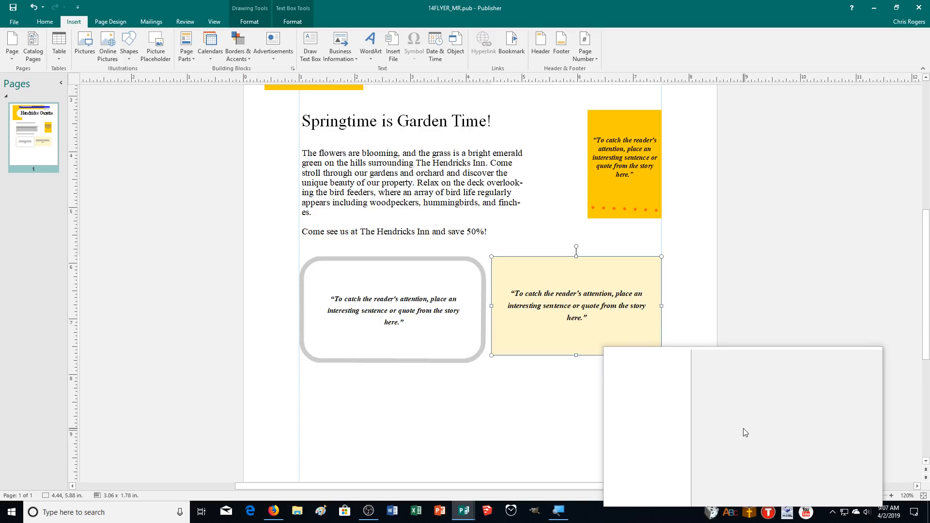
Enlarge the Bubbles pull quote to about 1.51 x 2.50 in, keeping its right edge on the margin guide.
click(595, 215)
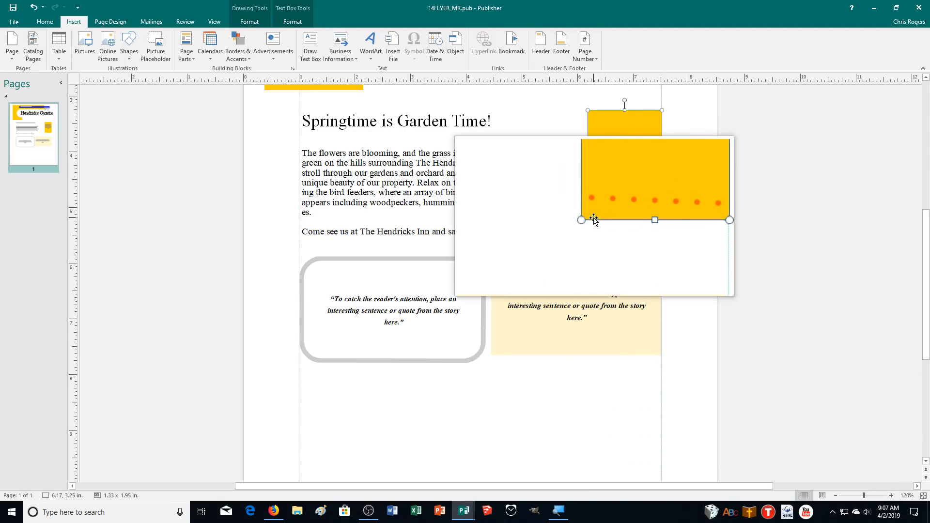
drag(588, 219, 577, 247)
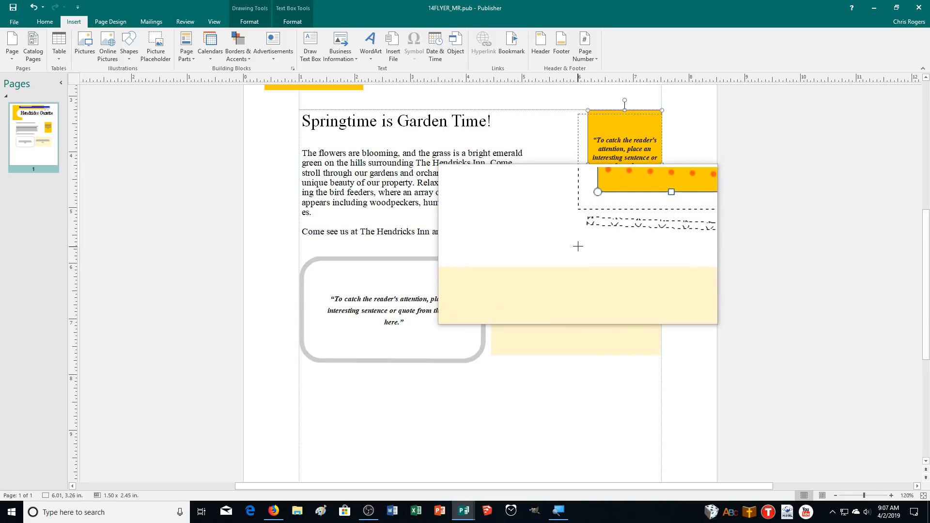
drag(578, 246, 578, 246)
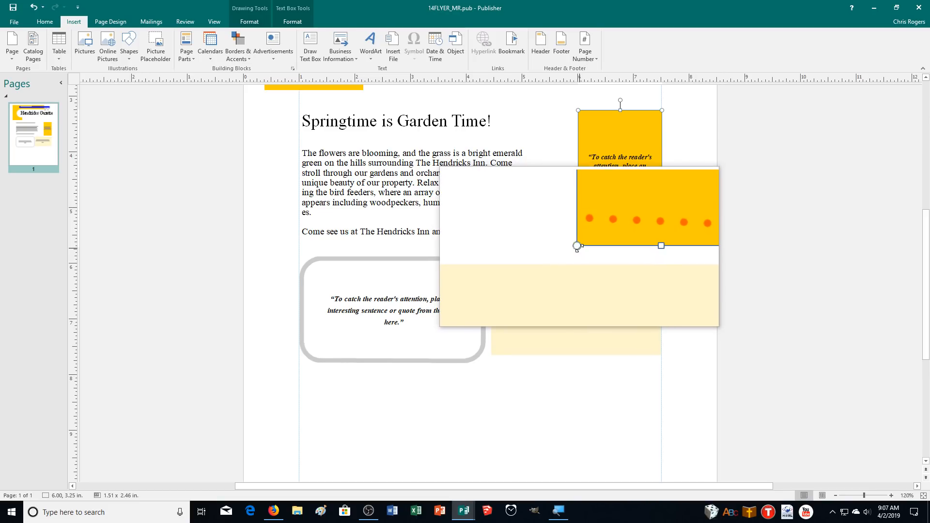
scroll(758, 293, up, 4)
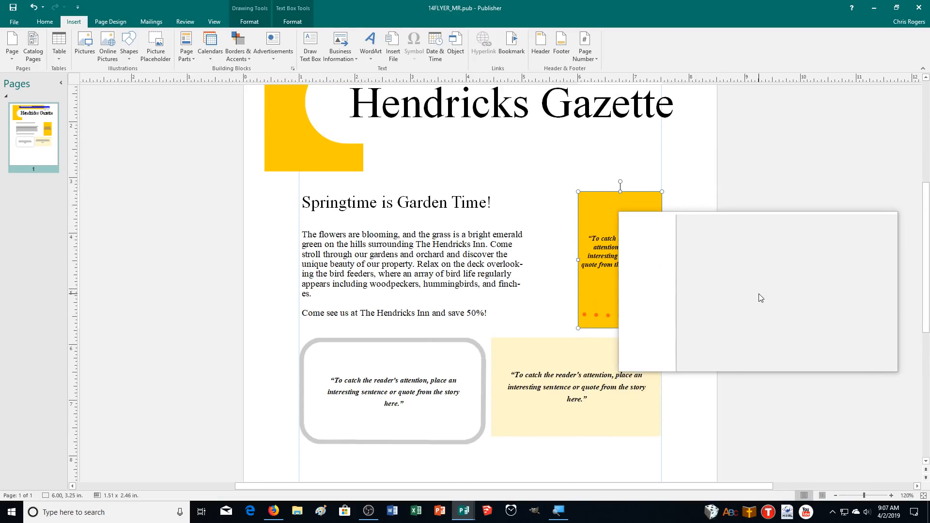
scroll(759, 293, up, 1)
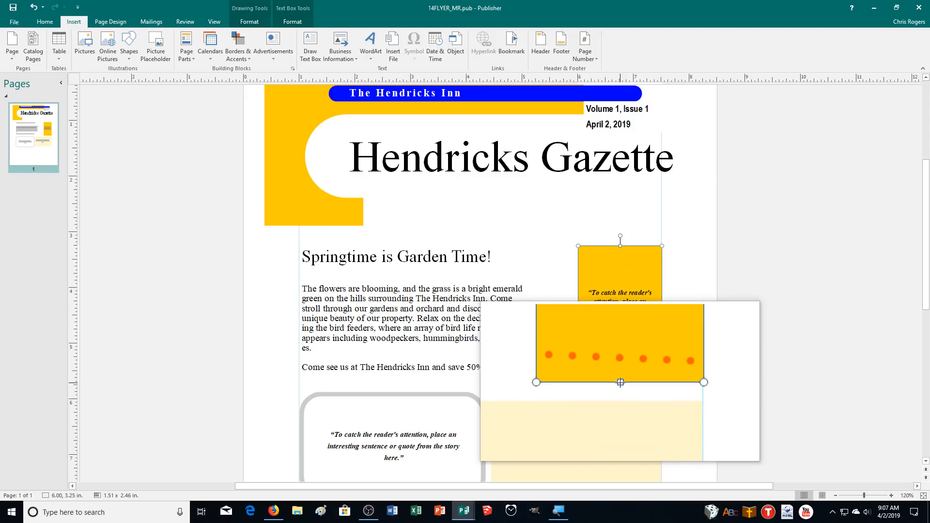
drag(620, 382, 621, 384)
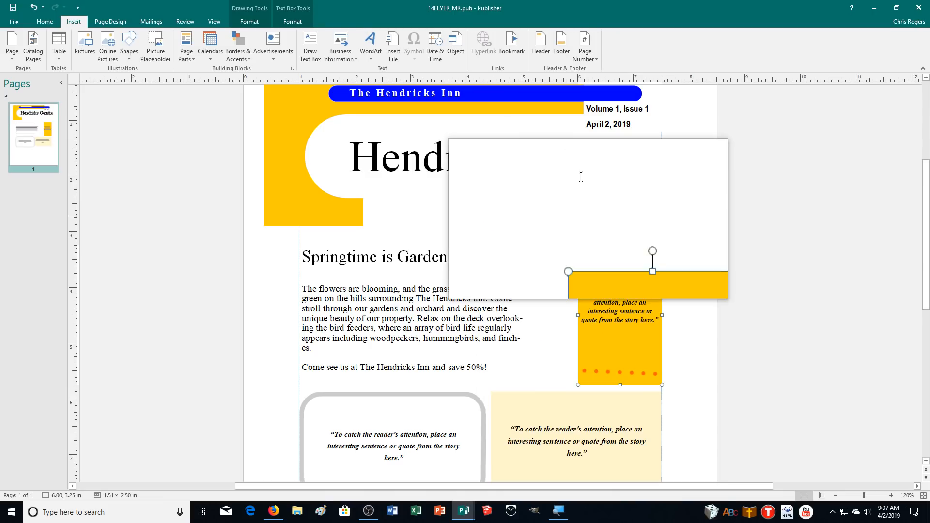
Replace the Bubbles quote text with “Sitting on the deck at the Hendricks Inn in the evenings watching the fireflies was the highlight of our vacation.”.
scroll(792, 379, down, 1)
scroll(792, 376, down, 3)
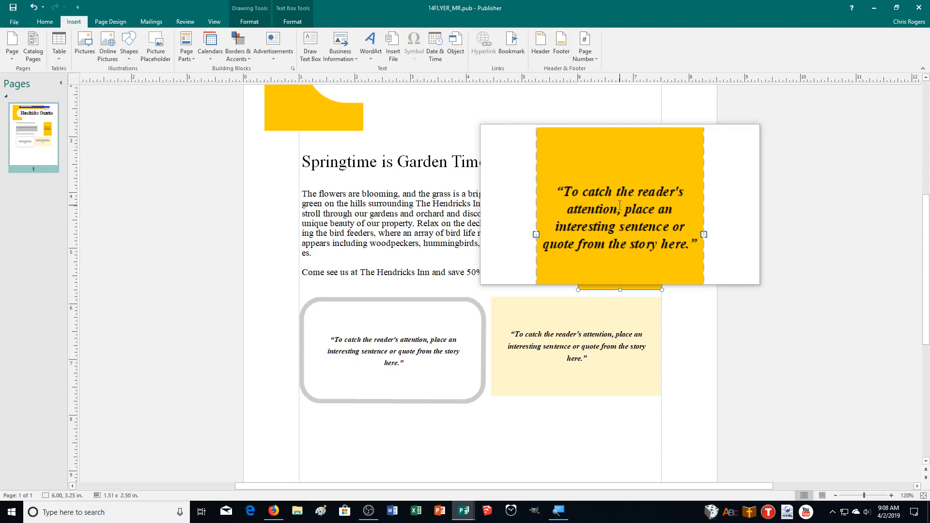
triple_click(620, 205)
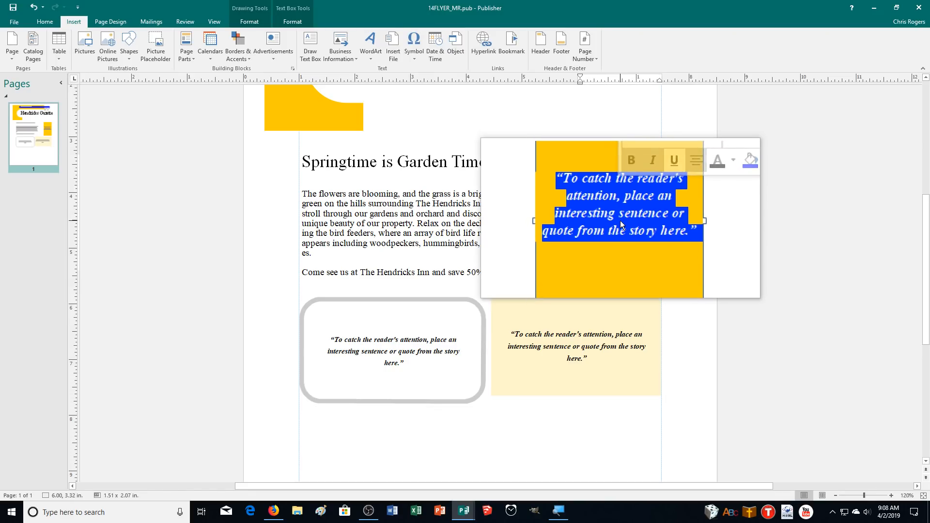
text(")
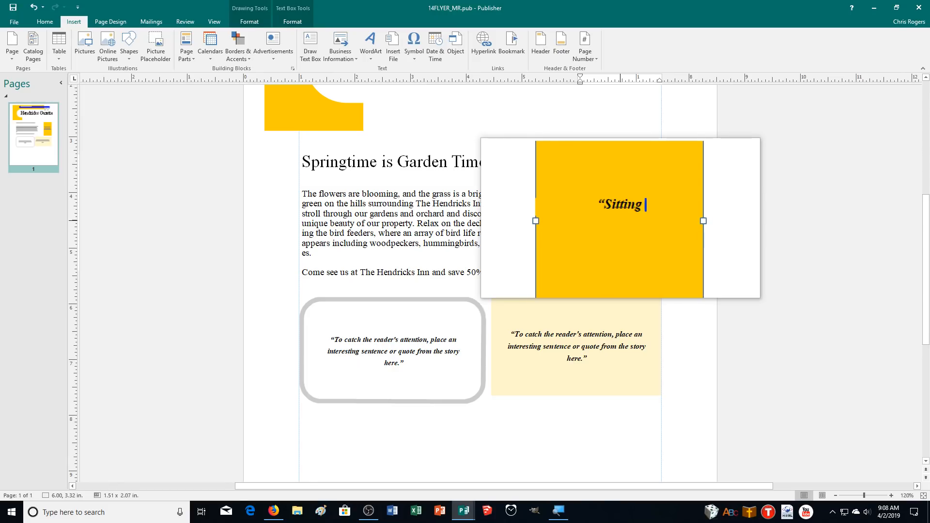
text(Sitting on the deck at the Hend)
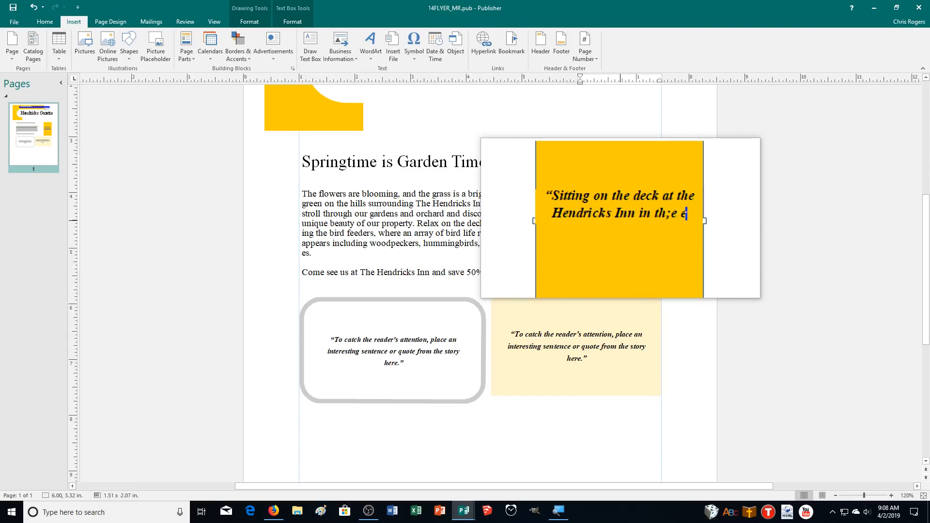
text(ricks Inn in the eveni)
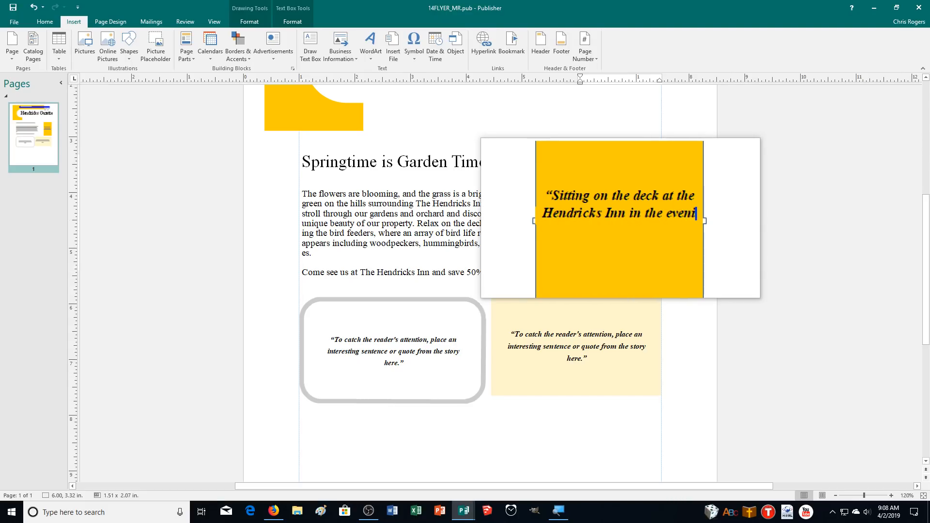
text(ngs watching the fireflies was)
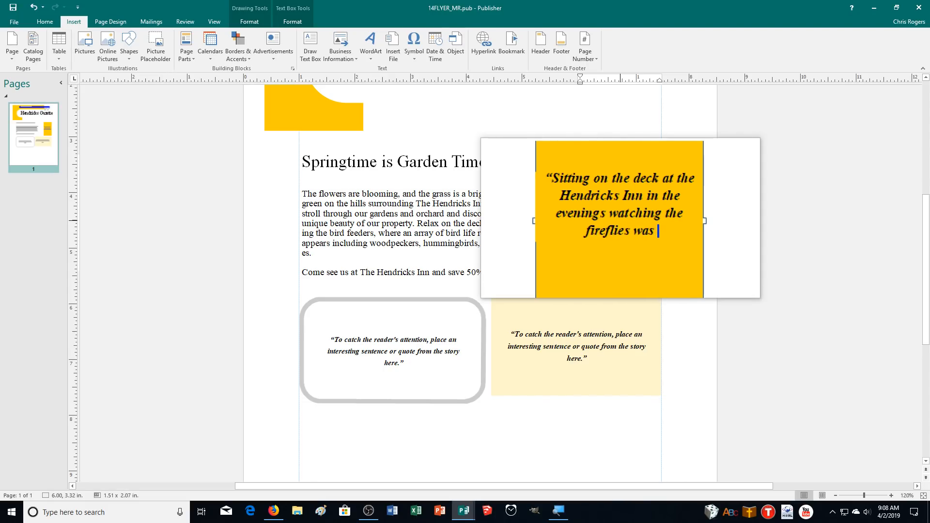
text( the highlight of our vacation.”)
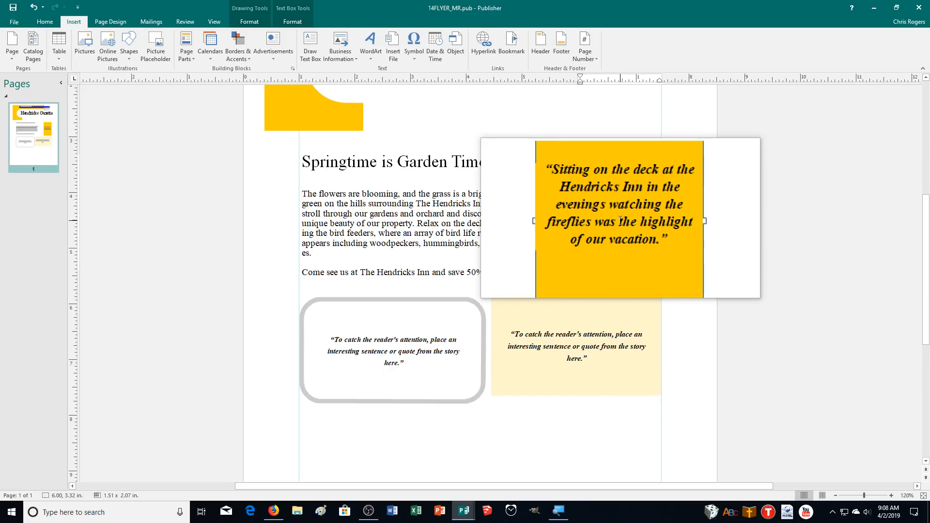
Add an attribution line below the Bubbles quote with a leading dash, the guests' full names and Dallas, TX.
key(Return)
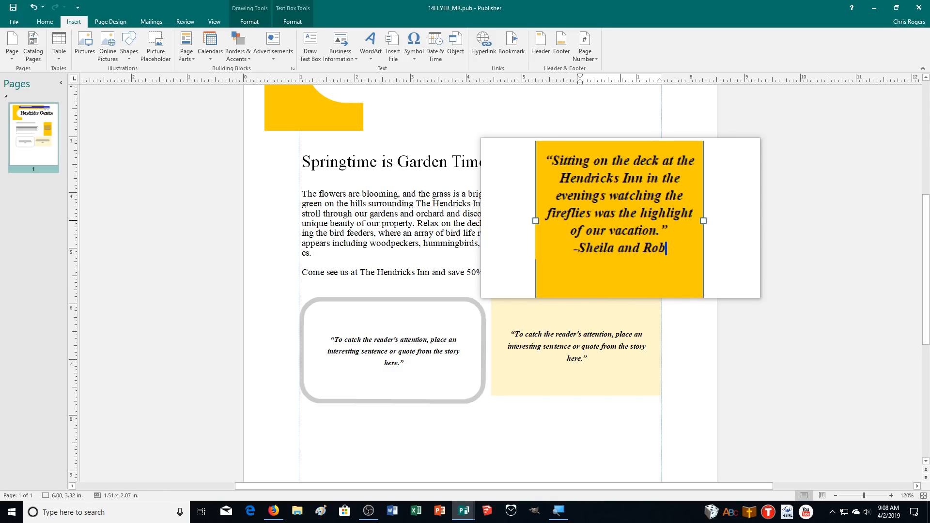
text(-Sheila and Rob Roberson, Dallas, TX)
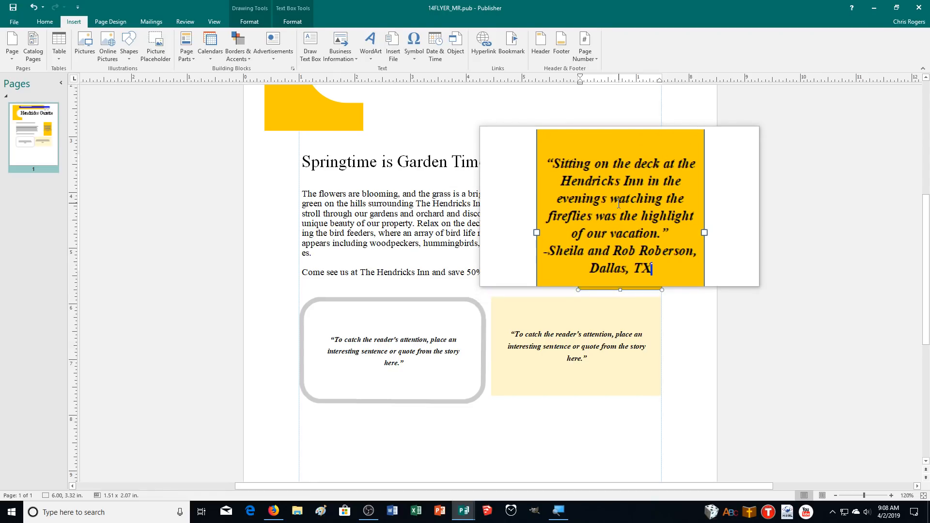
Replace the Capsules placeholder text with the quote opening “We try to visit The Hendricks Inn in the spring, summer, and fall because the”.
click(386, 348)
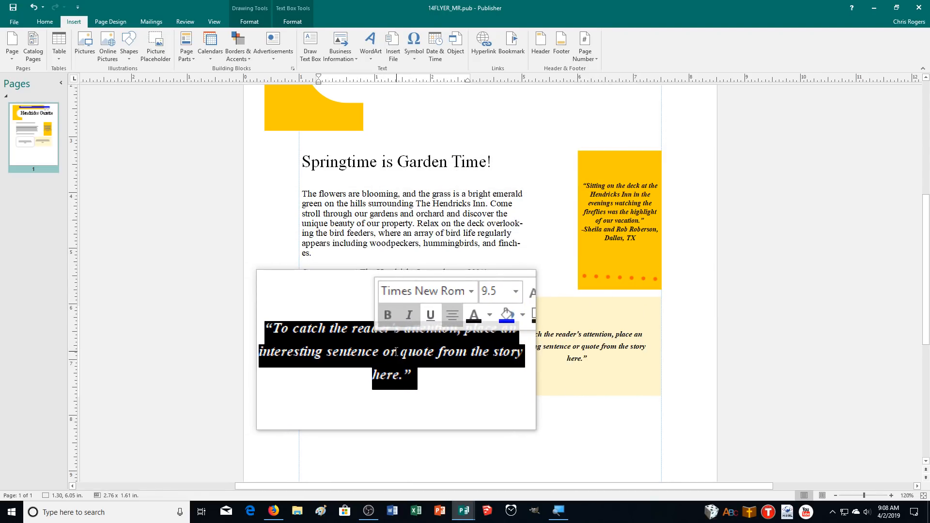
text("Th)
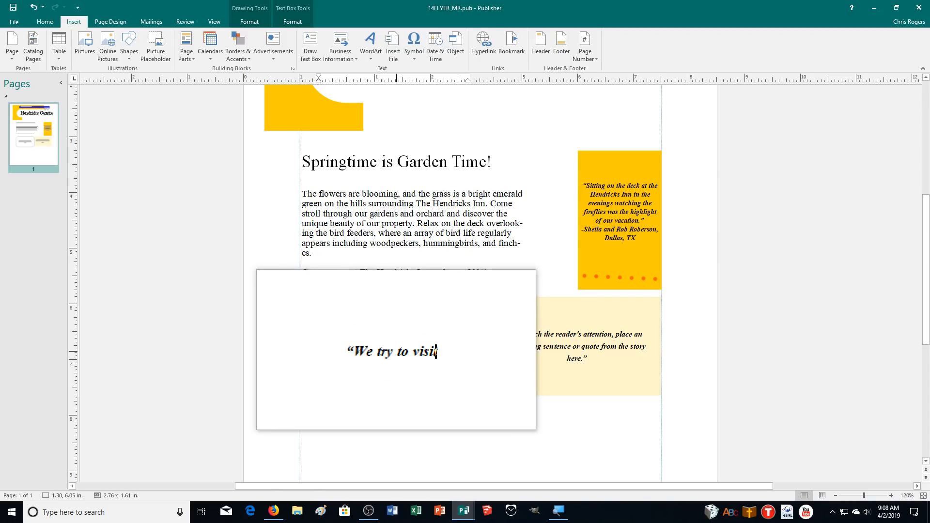
text( Hen)
key(BackSpace)
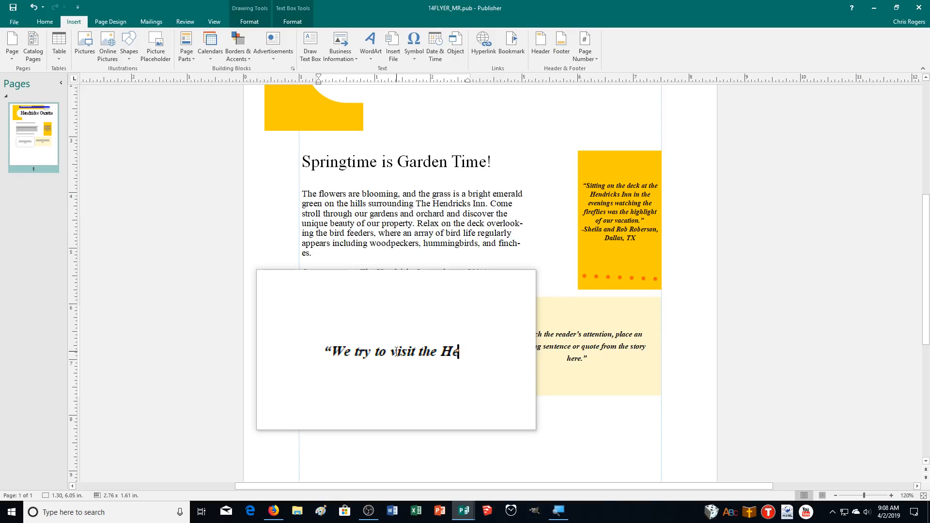
text(H)
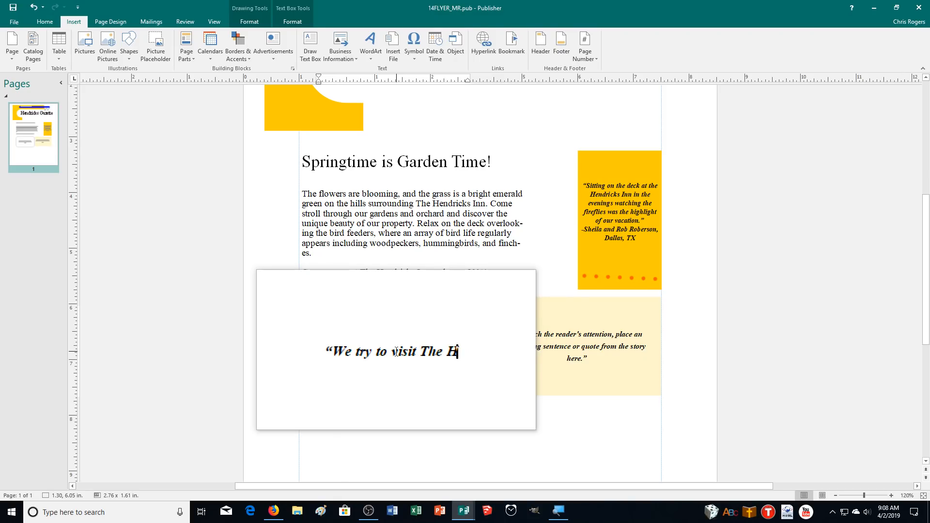
text(endricks Inn)
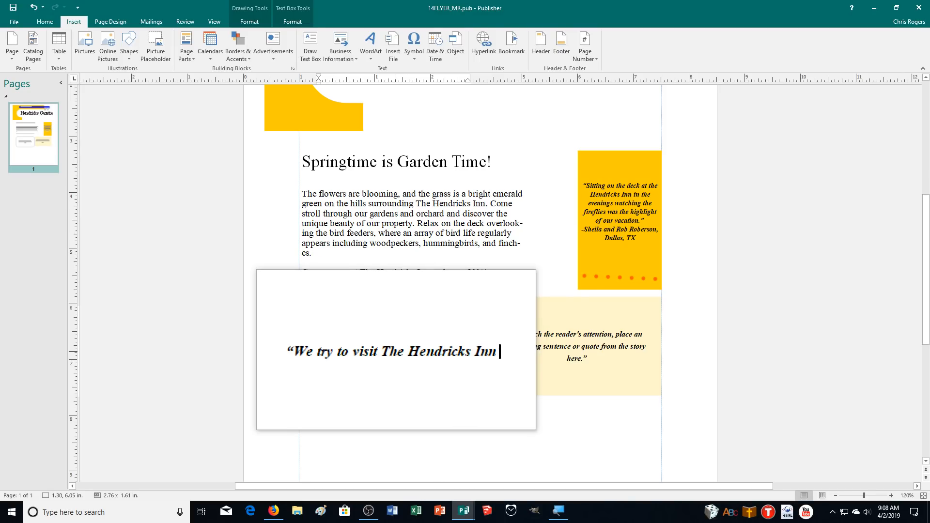
text( in the spring, su)
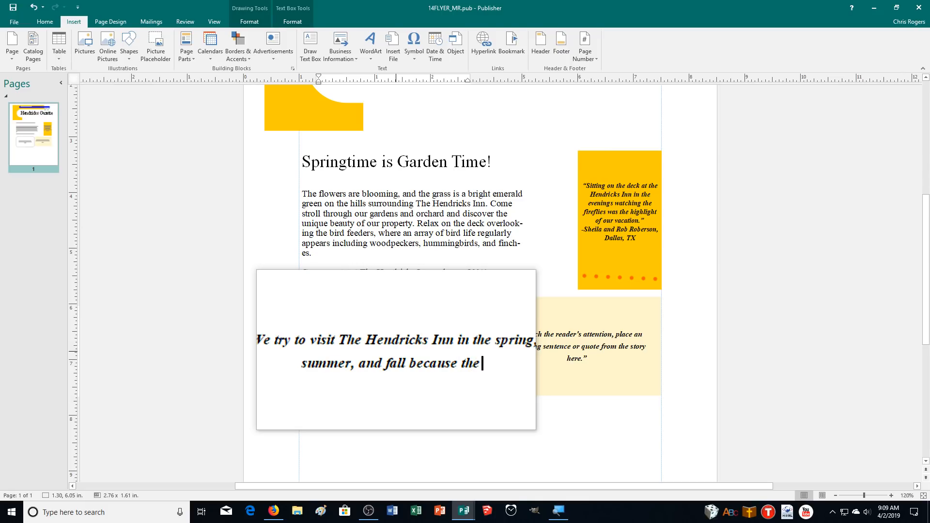
Complete the Capsules quote with “gardens are so different in each season, each beautiful in its own way.”.
text(so differen)
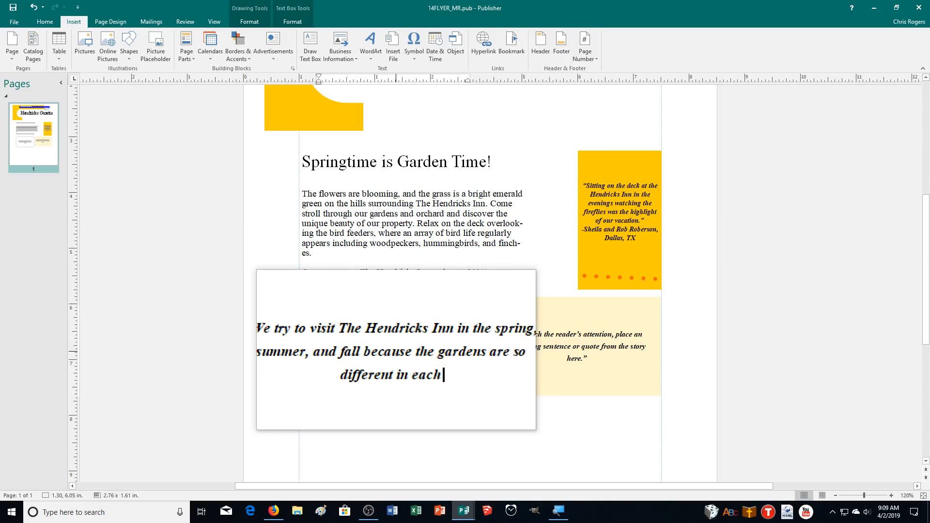
text(t in each season, each ber)
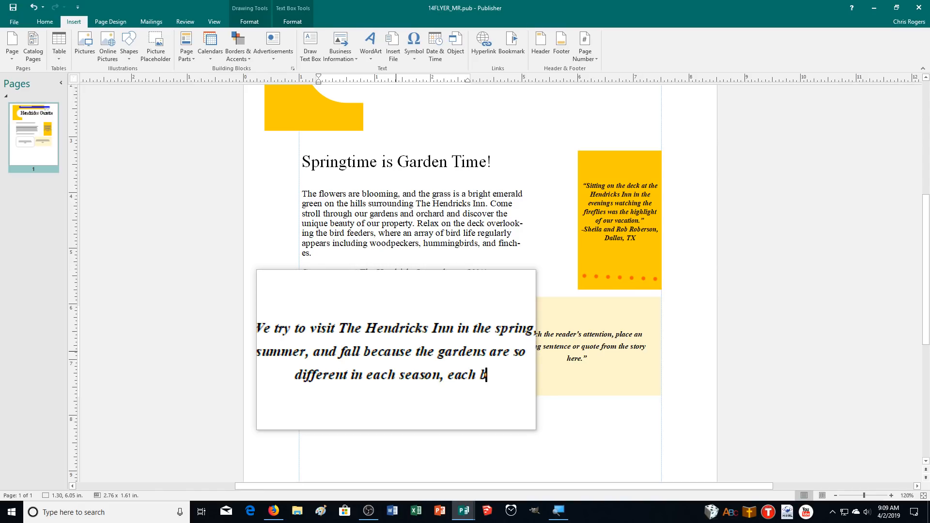
key(BackSpace)
text(au)
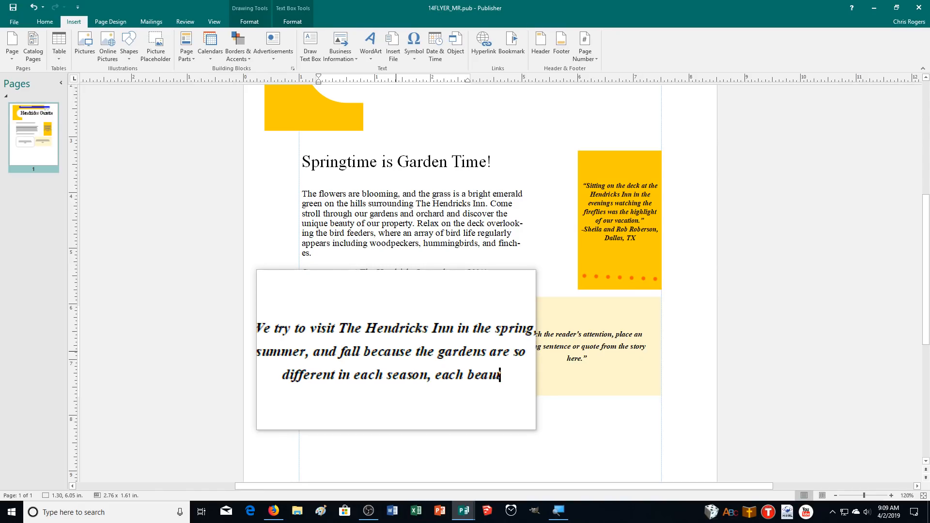
text(tiful in its own way.)
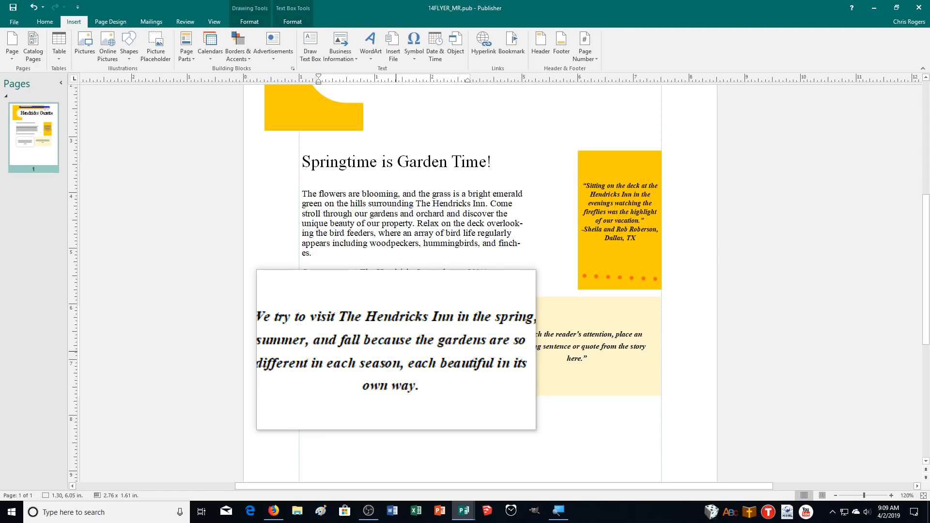
Add an attribution line below the Capsules quote with a leading dash, the guest's full name and Tulsa, OK.
key(Return)
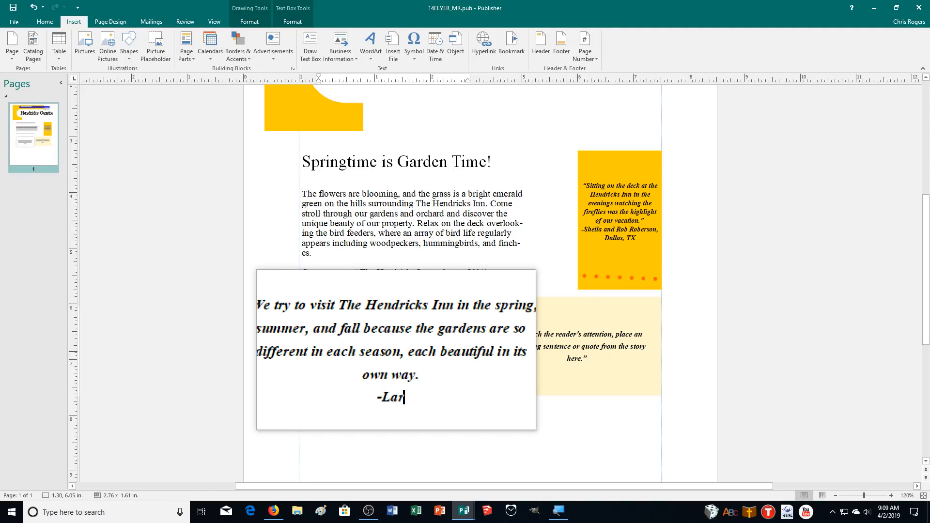
text(-Larry Meyer, Tulsa, OK)
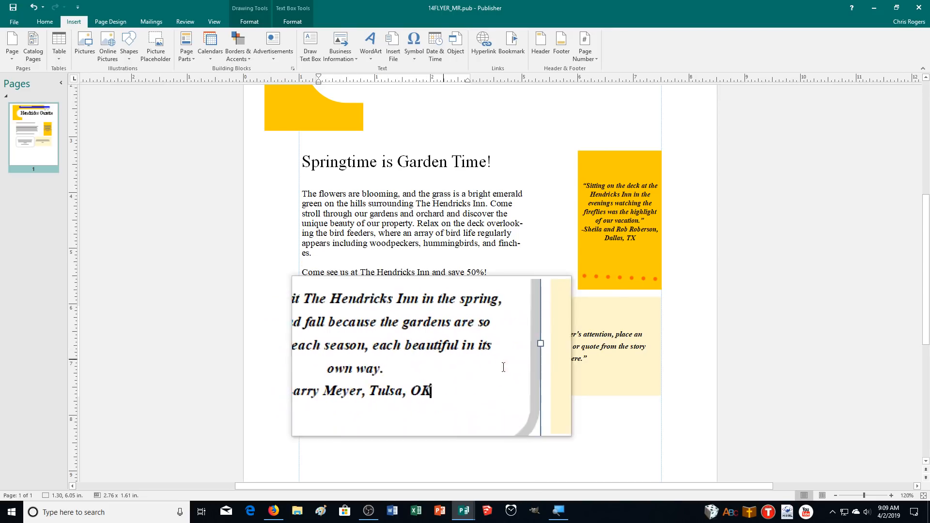
Replace the cream pull quote's text with “We had seen pictures of the perennial gardens on the Web site, but they were even more spectacular in person.”.
click(595, 364)
triple_click(580, 353)
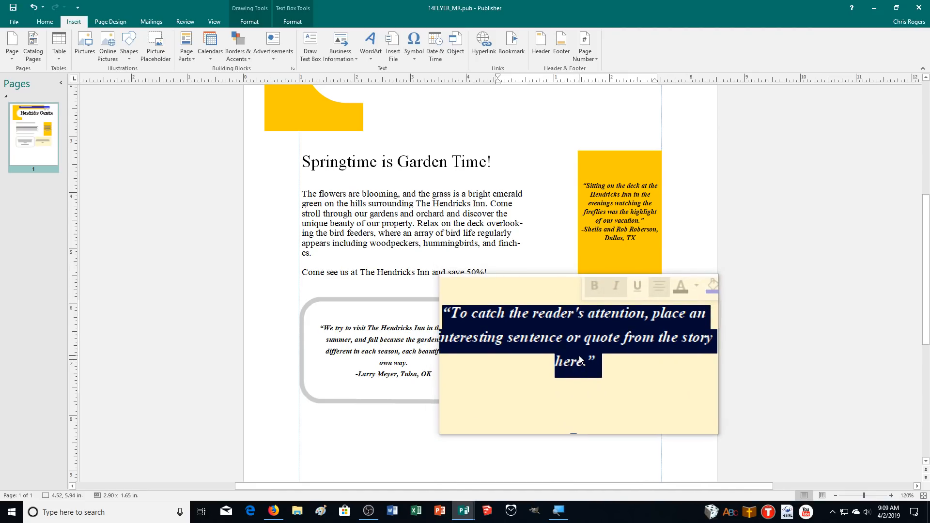
text(")
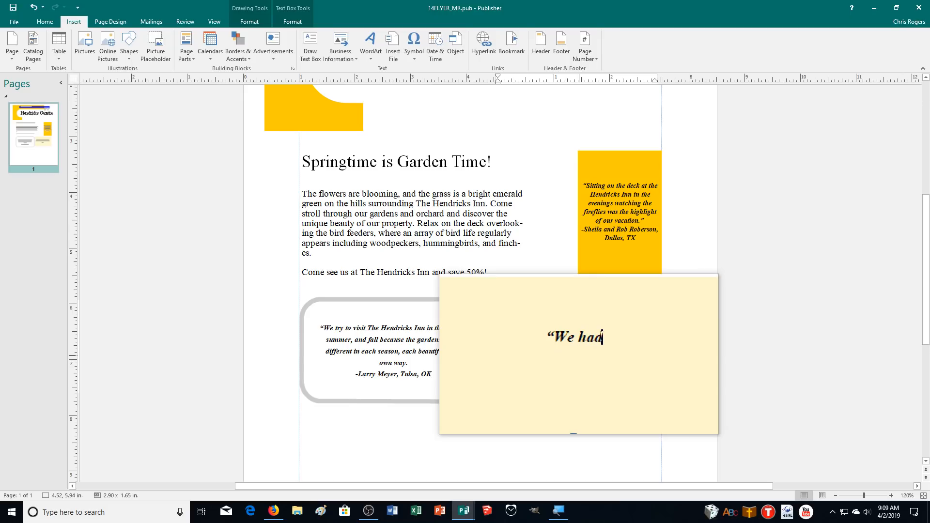
text(We had seen picture)
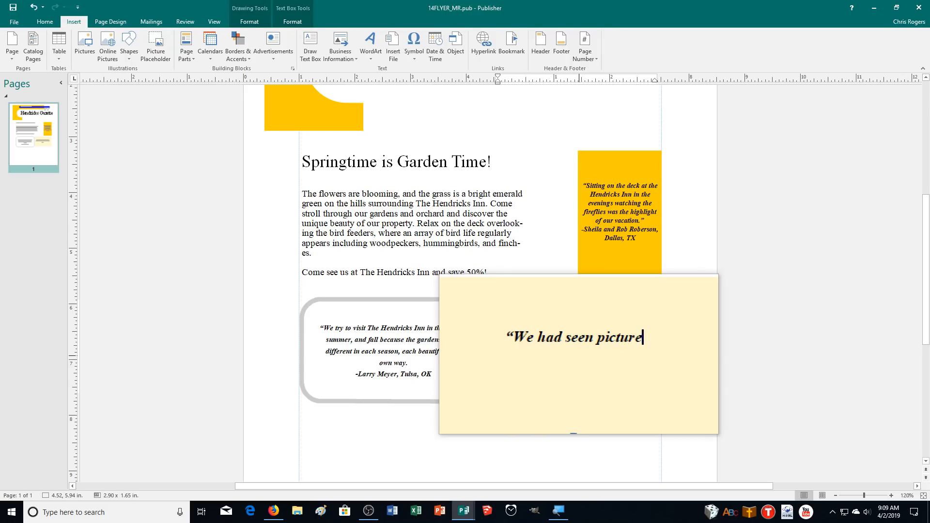
text(s of the perenn)
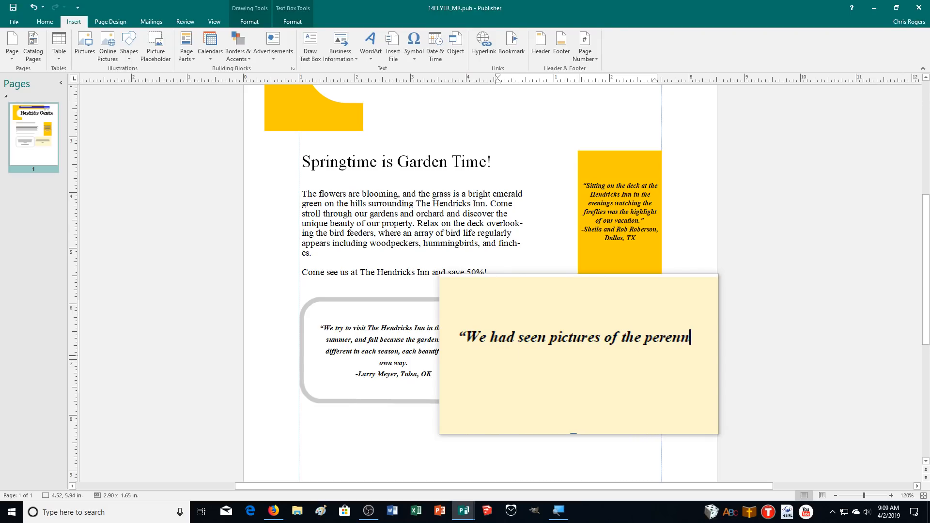
text(ial garden on th)
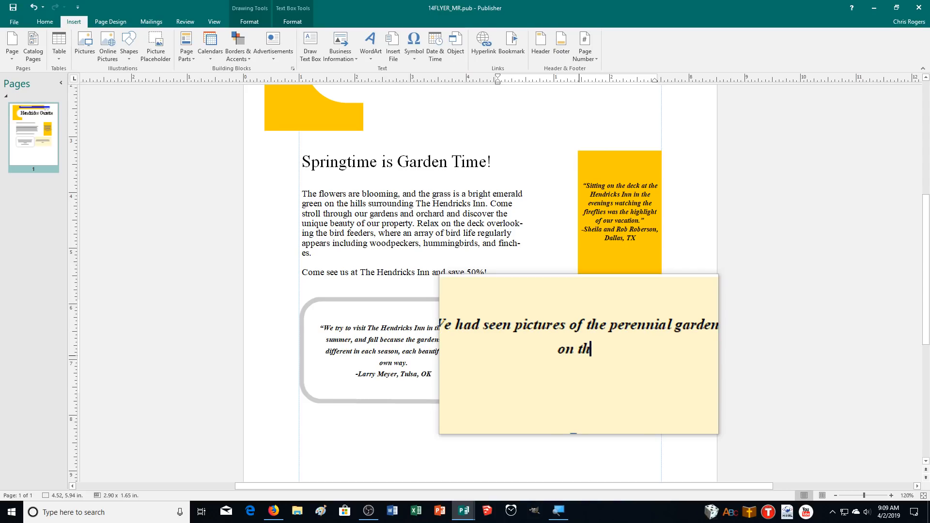
text(e Web site, but they were even more specta)
key(BackSpace)
text(cular in person.”)
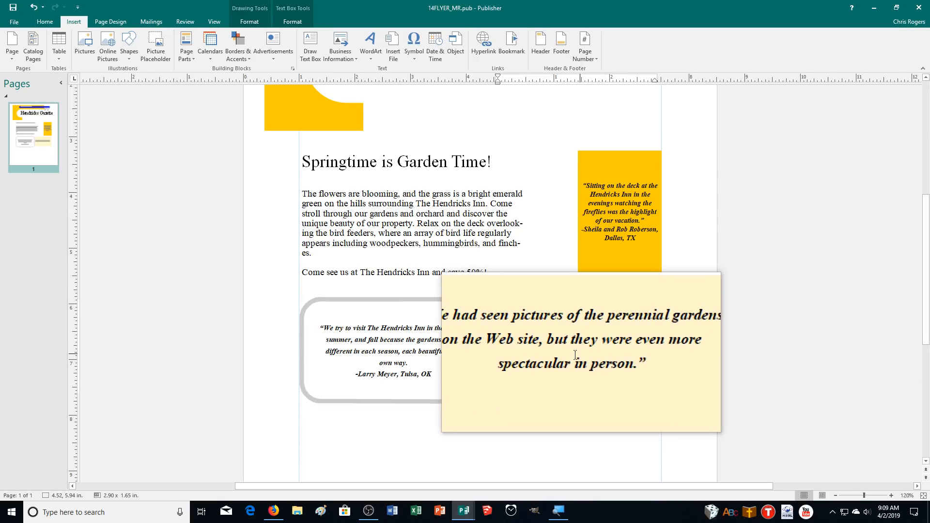
Add an attribution line below the cream pull quote with a leading dash, the guest's full name and San Diego, CA.
key(Return)
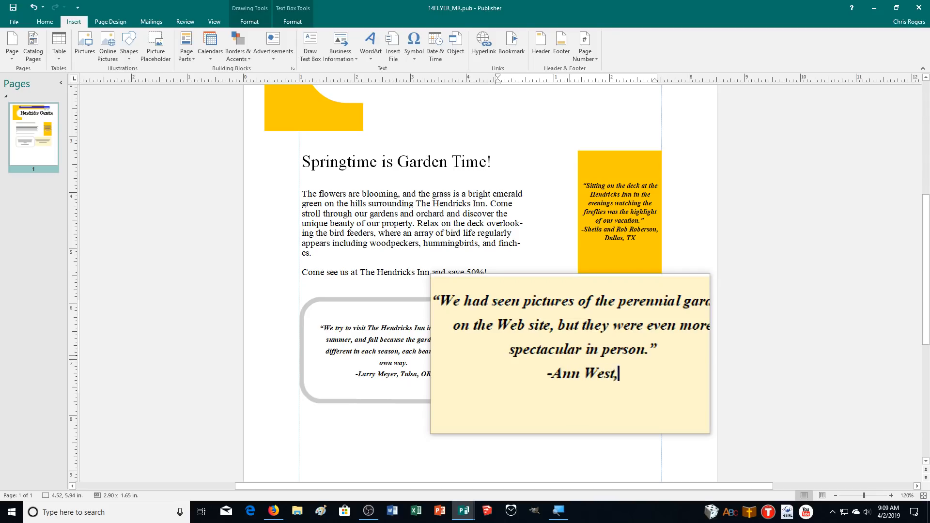
text(-Ann West, San Diego, CA)
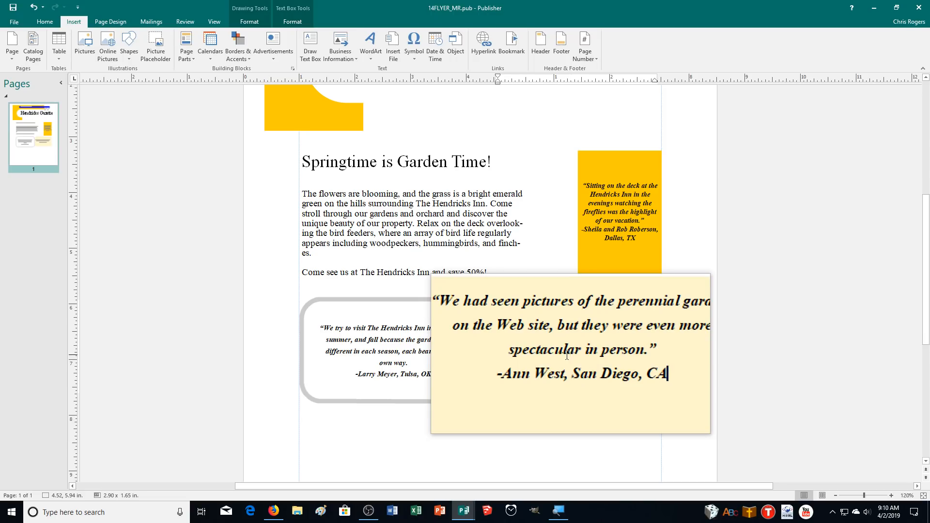
Add the missing closing quotation mark after “own way.” in the Capsules quote.
click(417, 364)
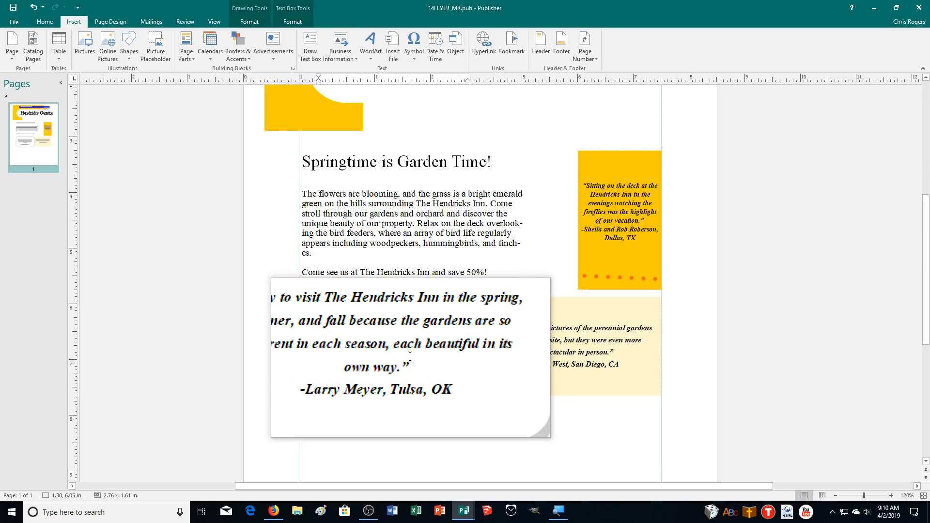
click(576, 353)
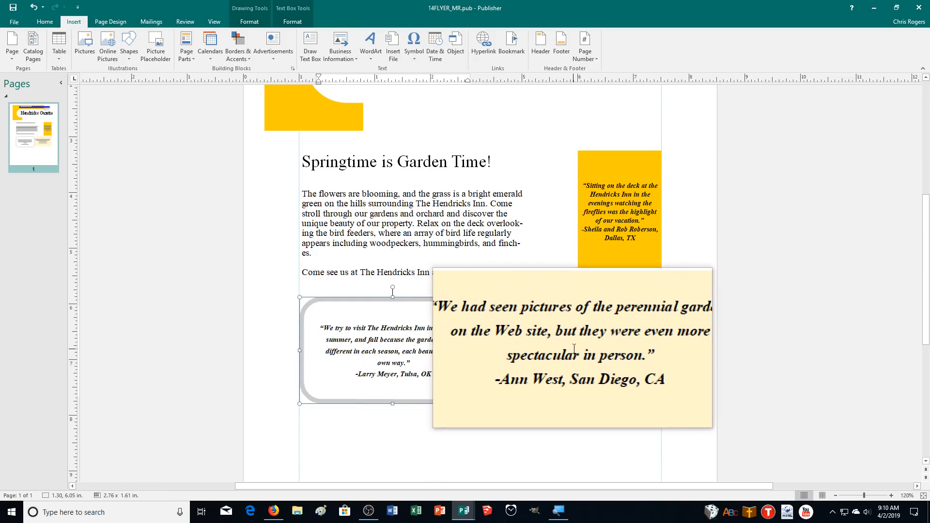
click(615, 214)
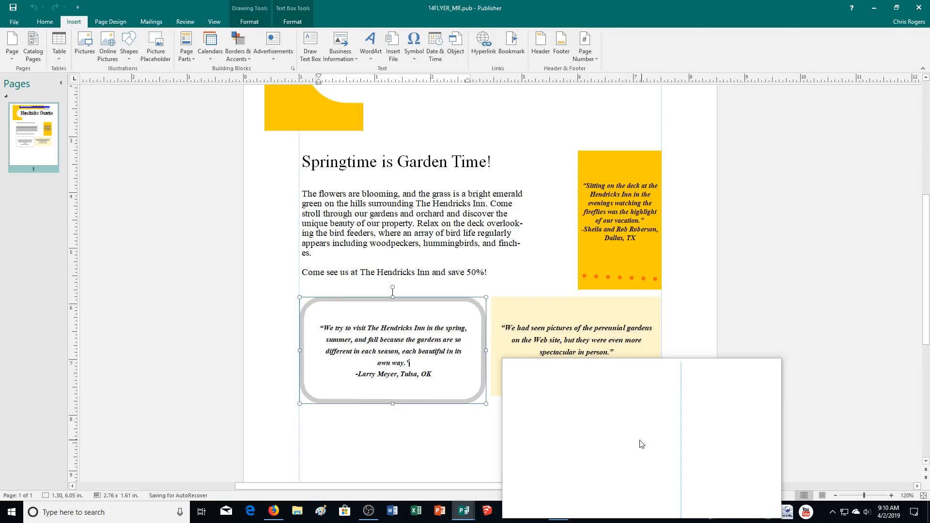
Insert the Open Background coupon from the advertisement building blocks, with some text and a basic dashes border.
scroll(637, 442, down, 4)
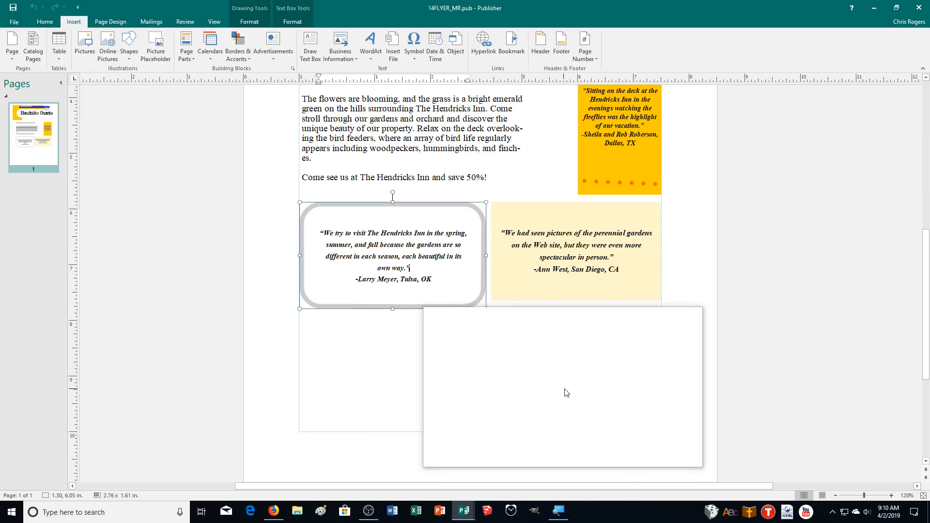
scroll(576, 396, down, 1)
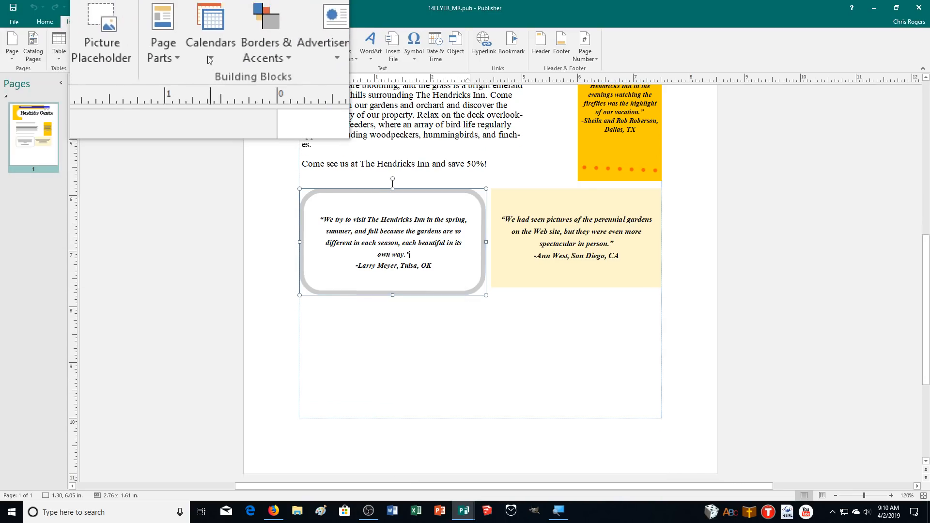
click(189, 55)
click(194, 51)
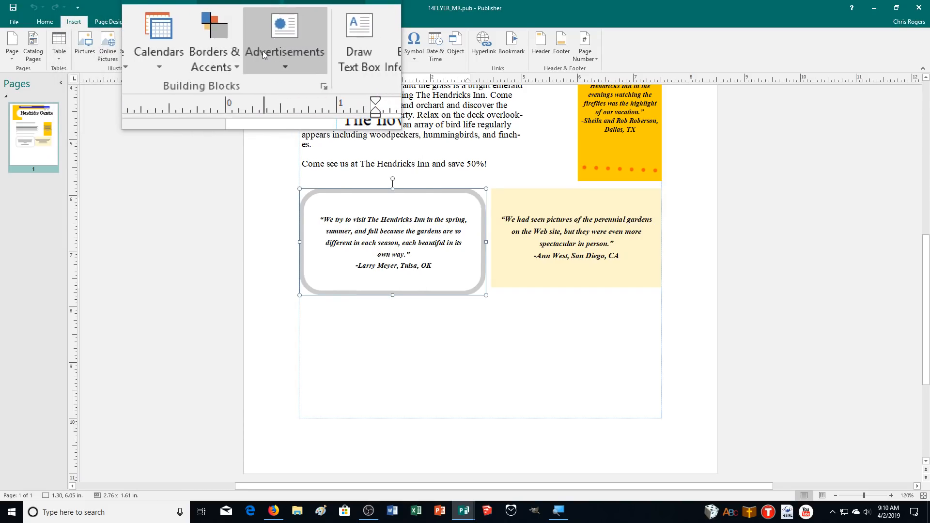
click(262, 51)
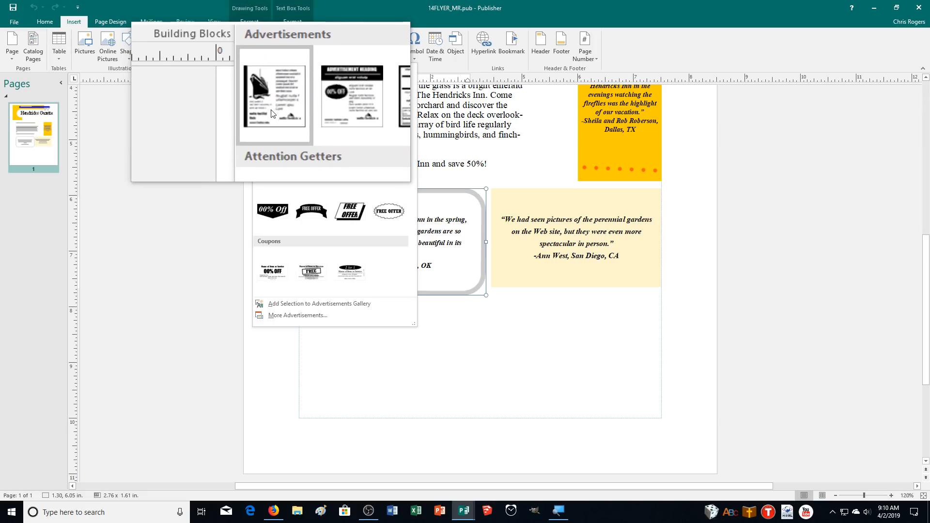
click(301, 320)
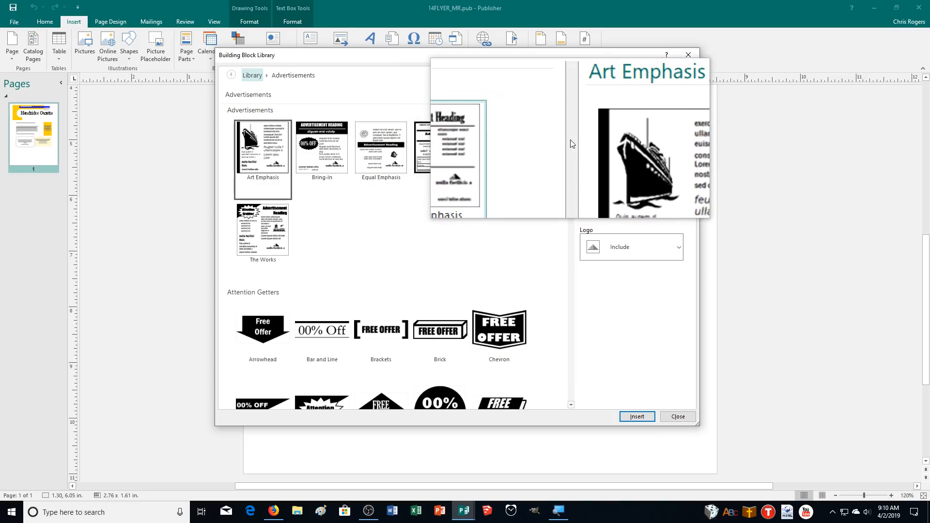
scroll(569, 160, down, 3)
scroll(568, 178, down, 13)
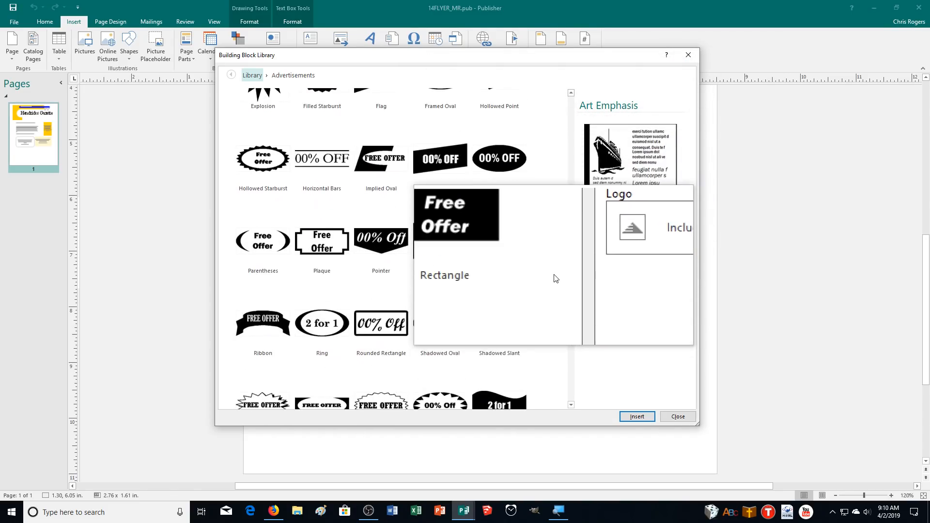
scroll(545, 329, down, 3)
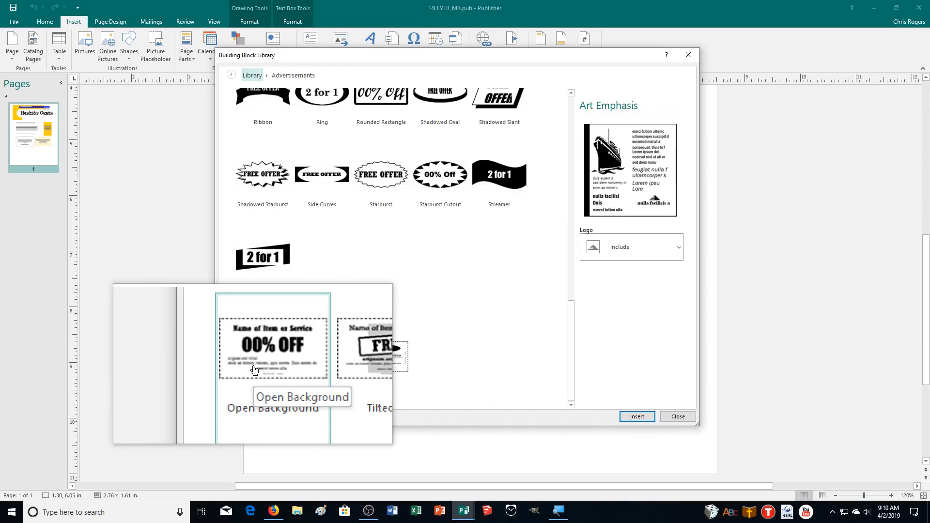
click(254, 370)
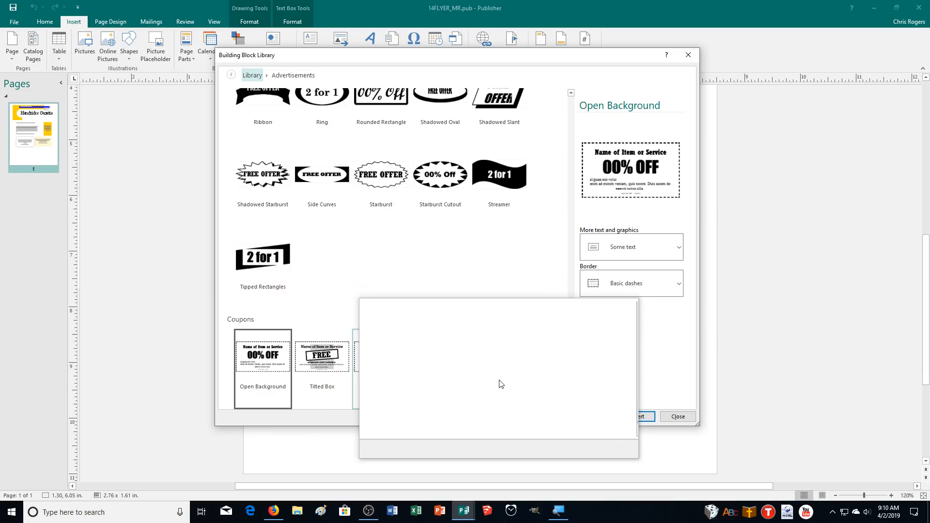
click(641, 417)
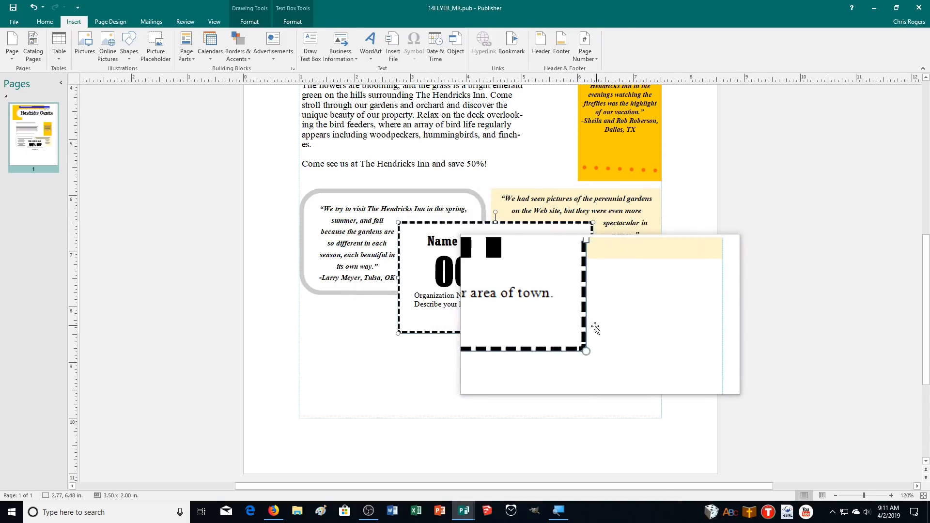
Move the coupon to the page's lower-right margin corner and enlarge it to about 6.51 x 2.09 in, spanning both side margins.
drag(584, 333, 652, 418)
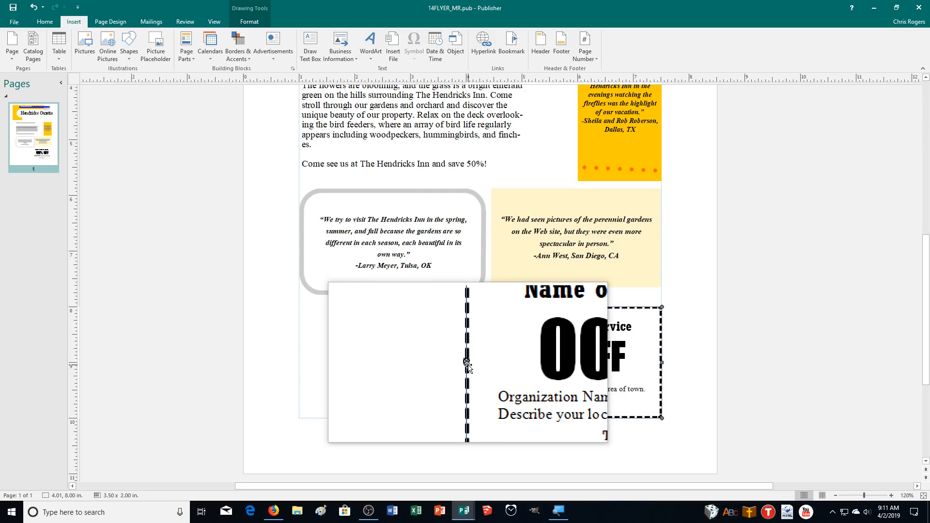
drag(467, 362, 300, 362)
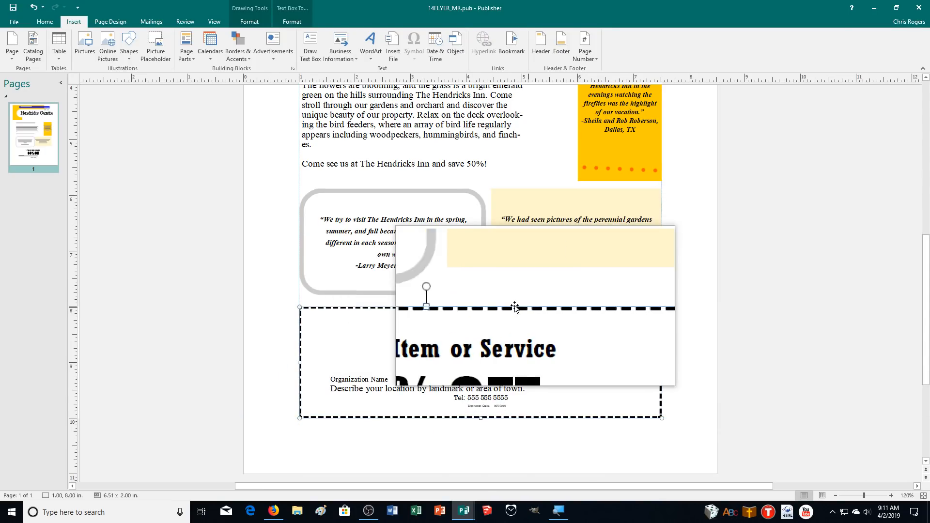
drag(483, 306, 485, 301)
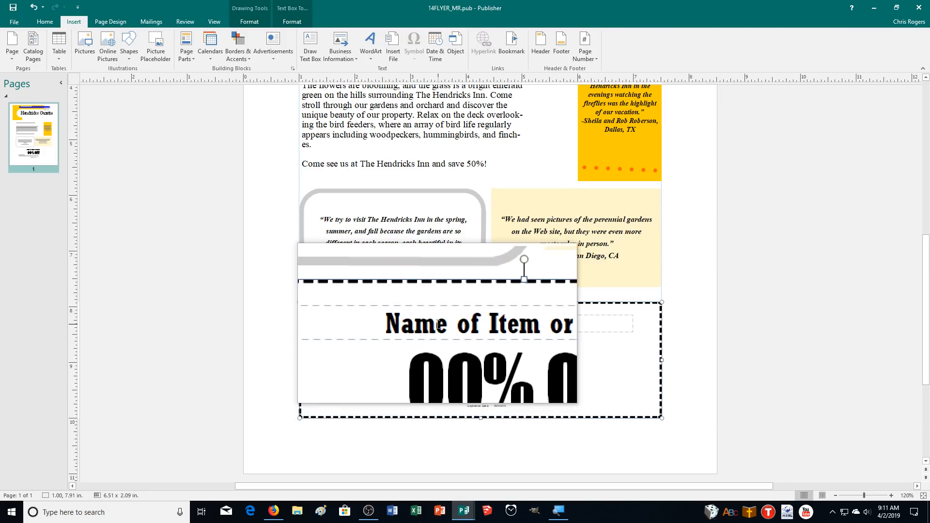
Replace the coupon's item or service name with “One Night’s Stay”.
click(439, 321)
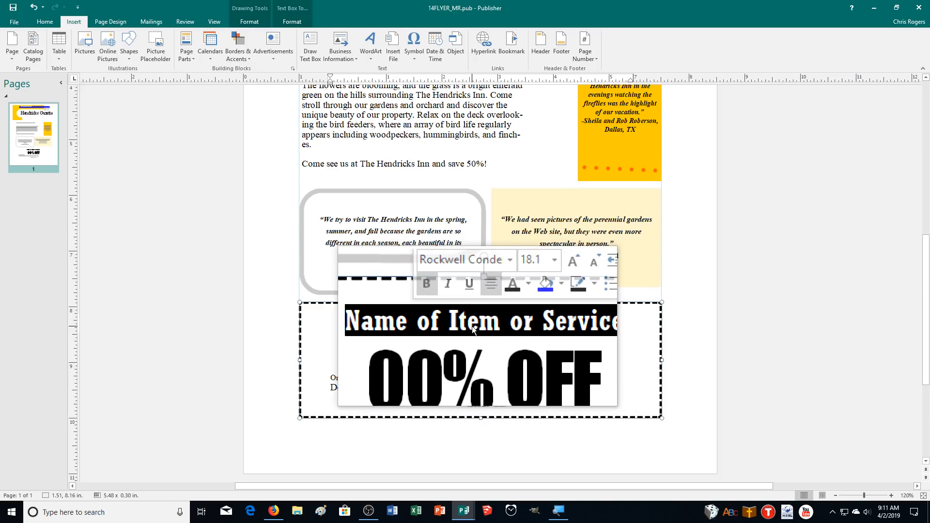
text(0ne Night's S)
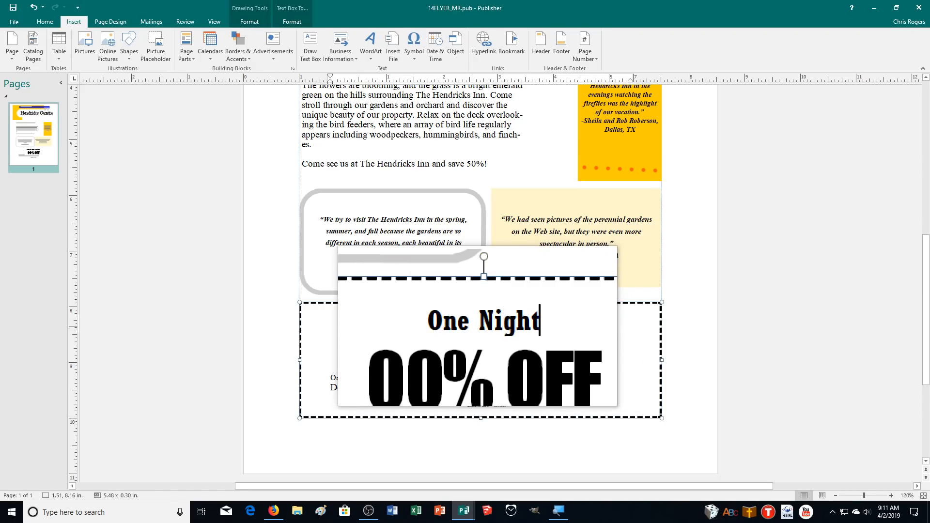
text(tay)
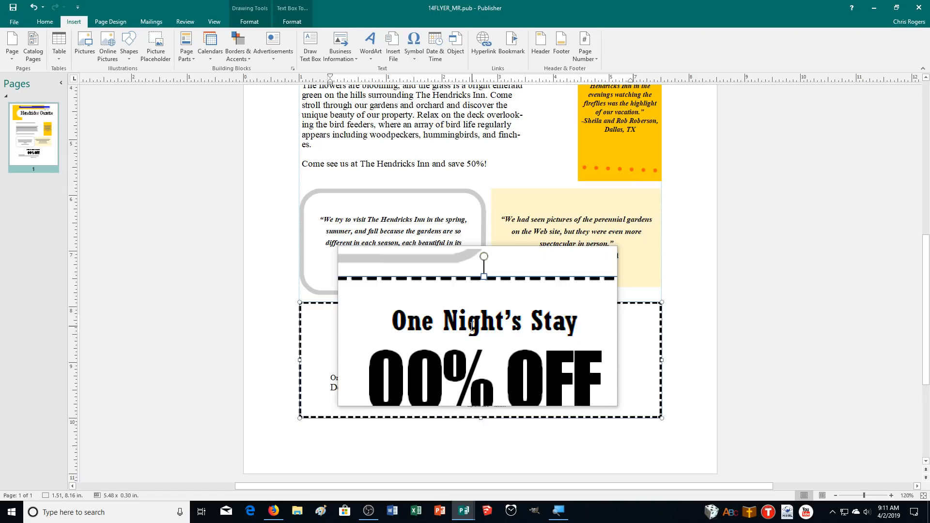
Replace the coupon's discount text with “50% off”.
triple_click(445, 357)
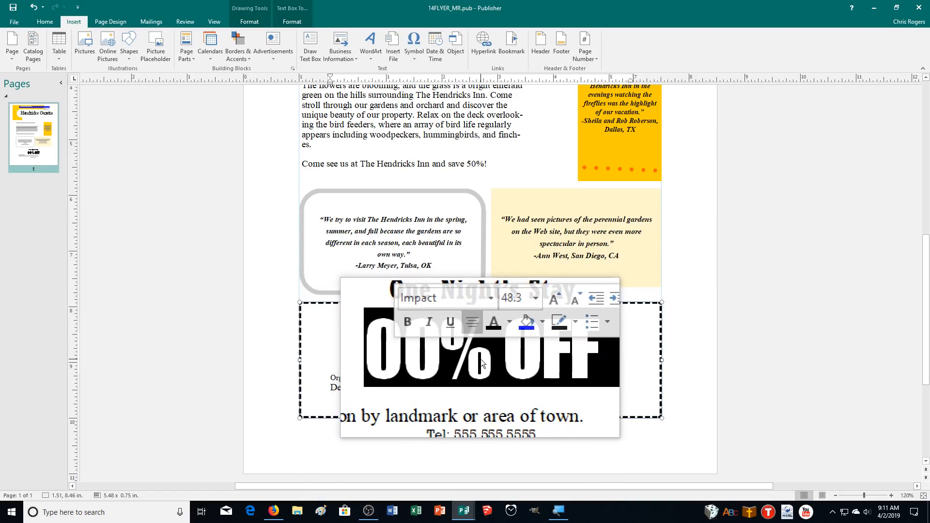
text(50%)
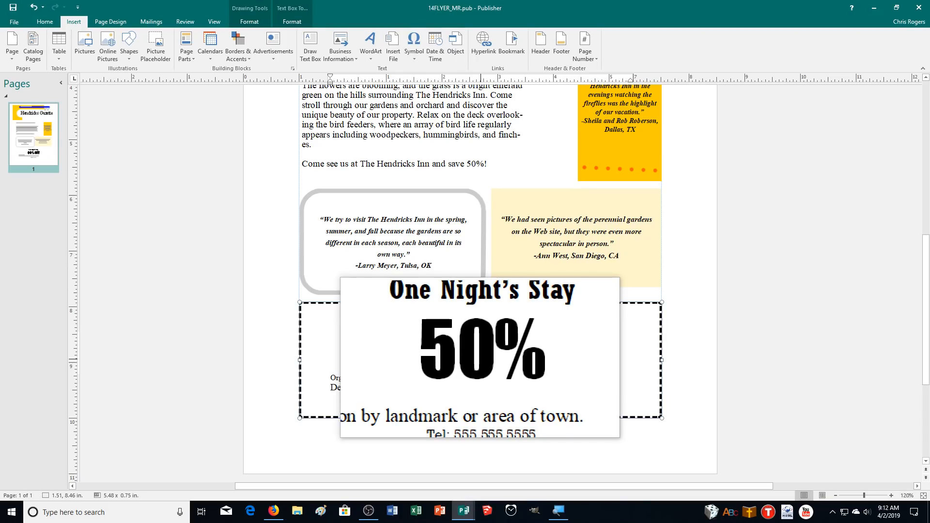
text( off)
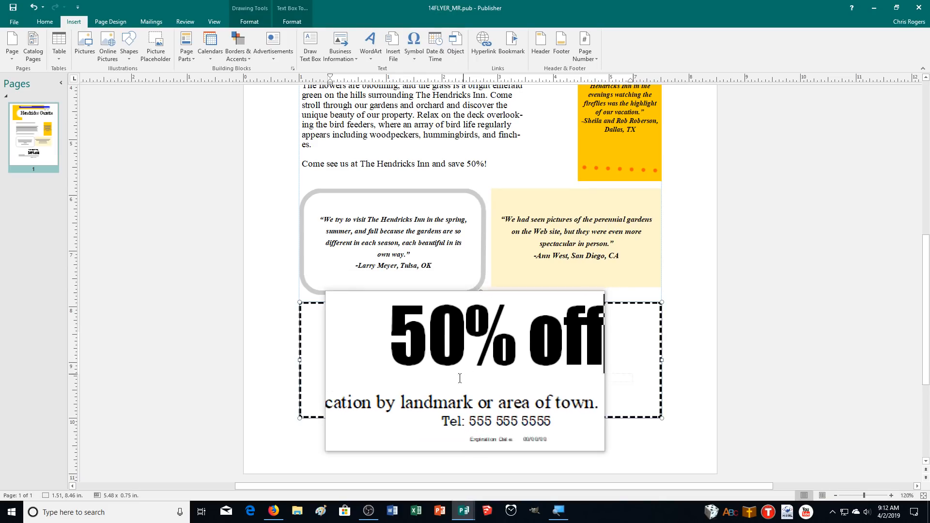
Replace the coupon's organization name with “The Hendricks Inn” and its location description with the inn's street address.
click(367, 379)
triple_click(367, 379)
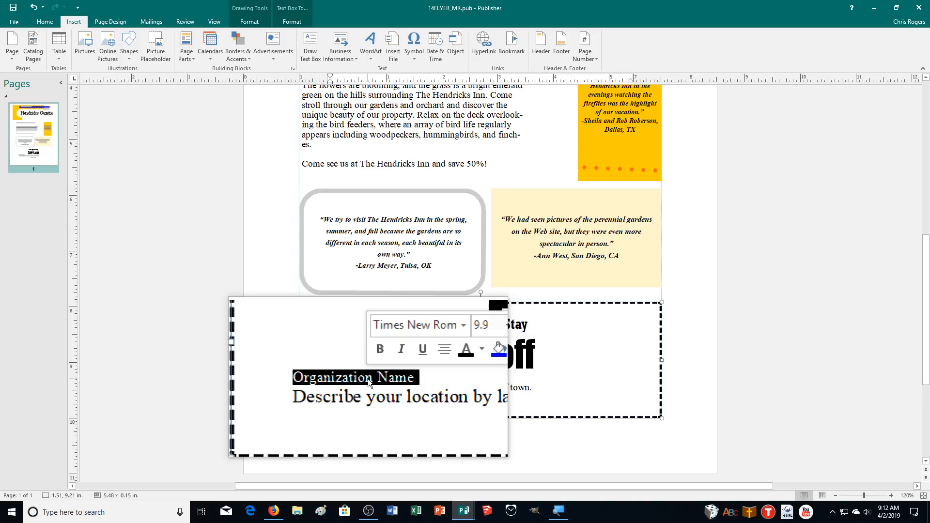
text(The Hendricks Inn)
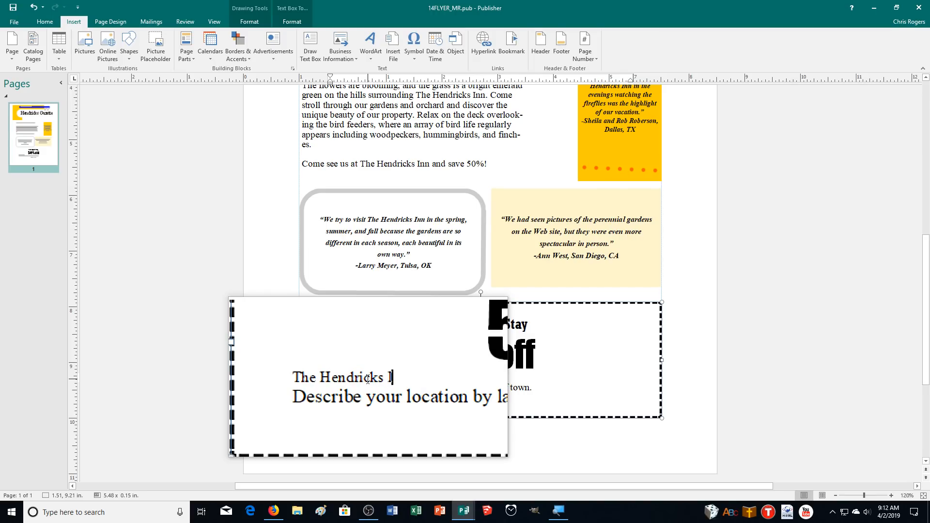
triple_click(394, 390)
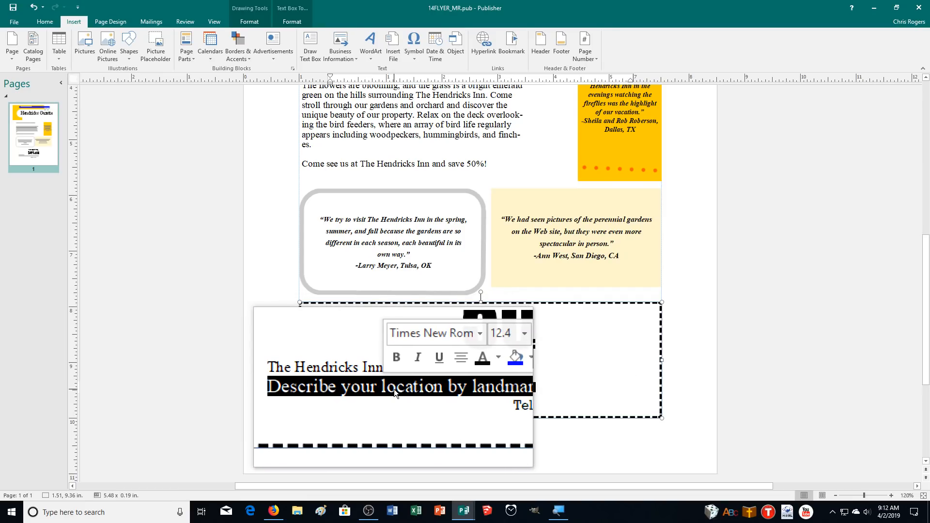
text(1478 W. 86th St., Hendricks, KY)
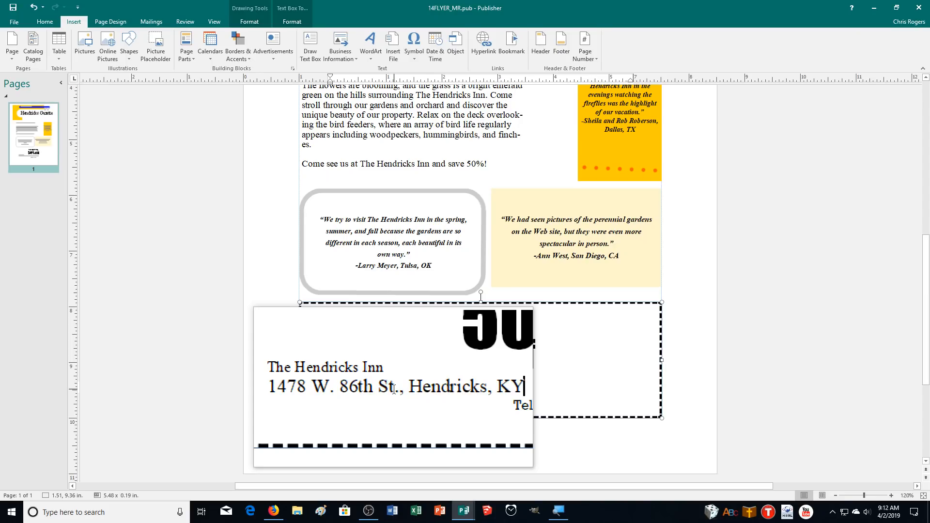
Replace the coupon's placeholder telephone line with “Tel:” and the inn's phone number.
drag(398, 390, 463, 386)
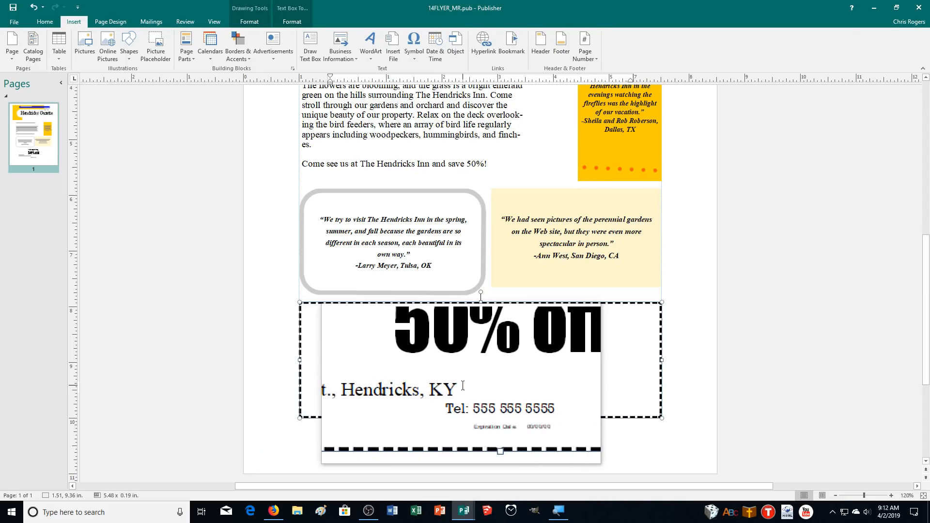
triple_click(494, 397)
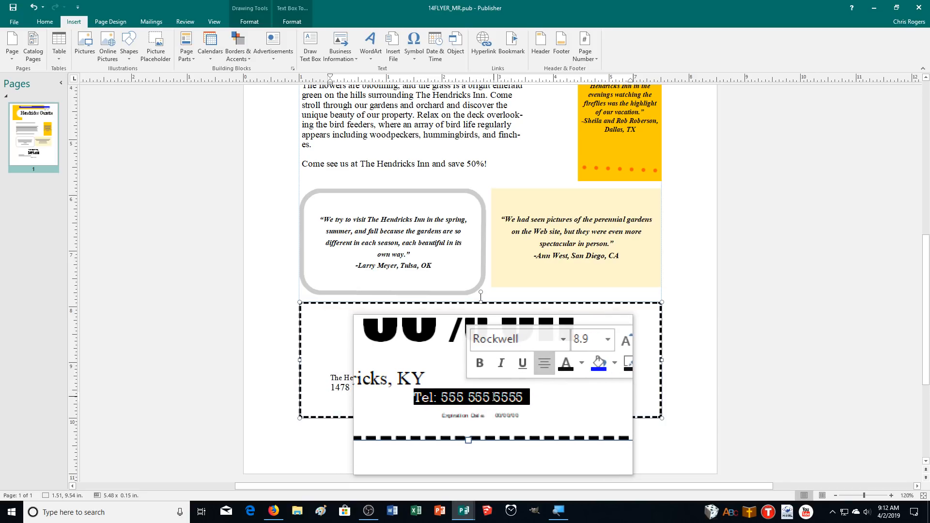
text(Tel: (32)
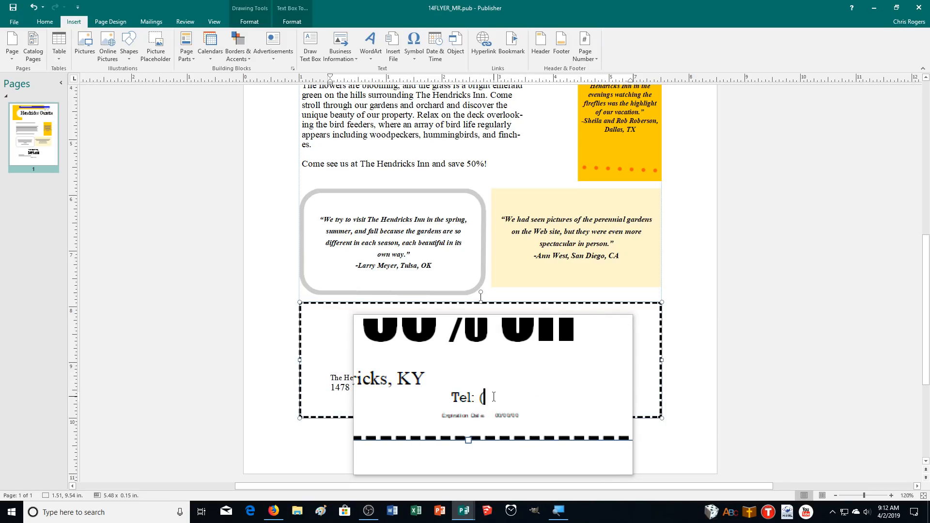
text(7) 555-19)
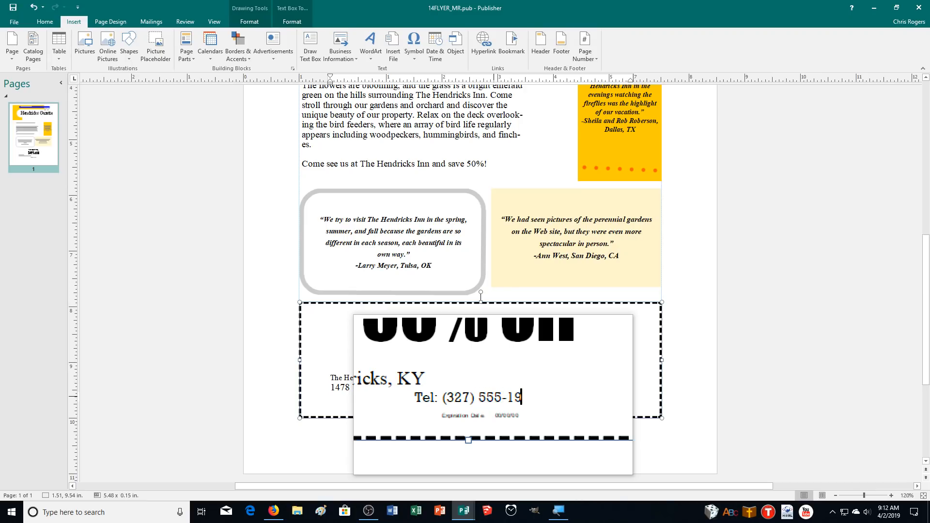
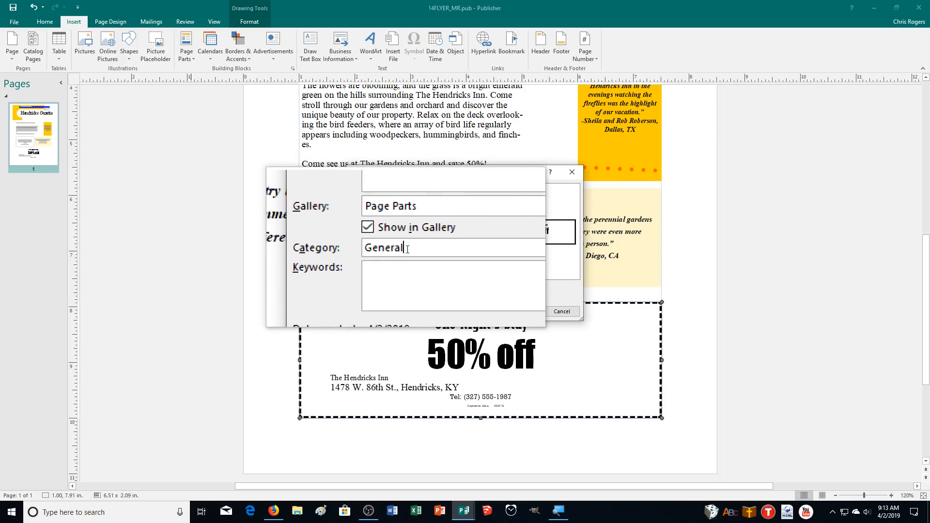
Save the coupon as the building block “Hendricks coupon” under the category “Hendricks Inn”.
double_click(408, 249)
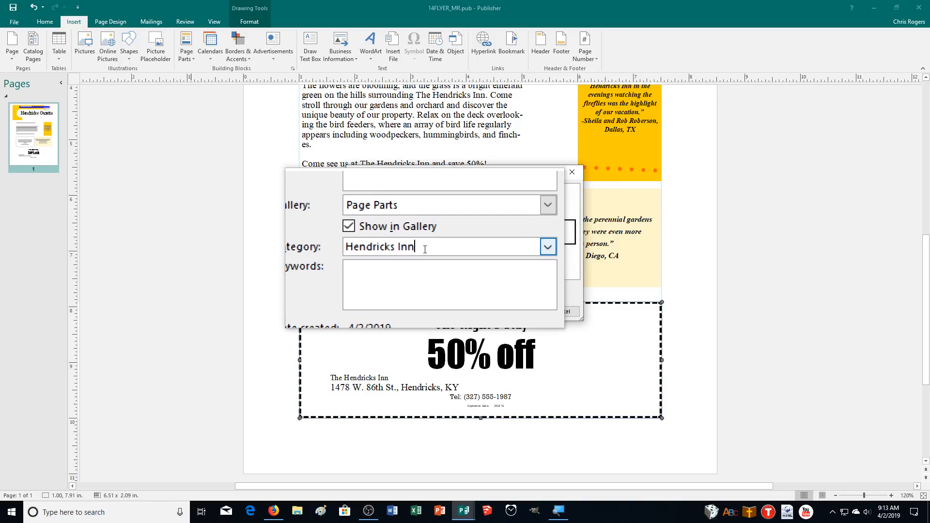
click(401, 231)
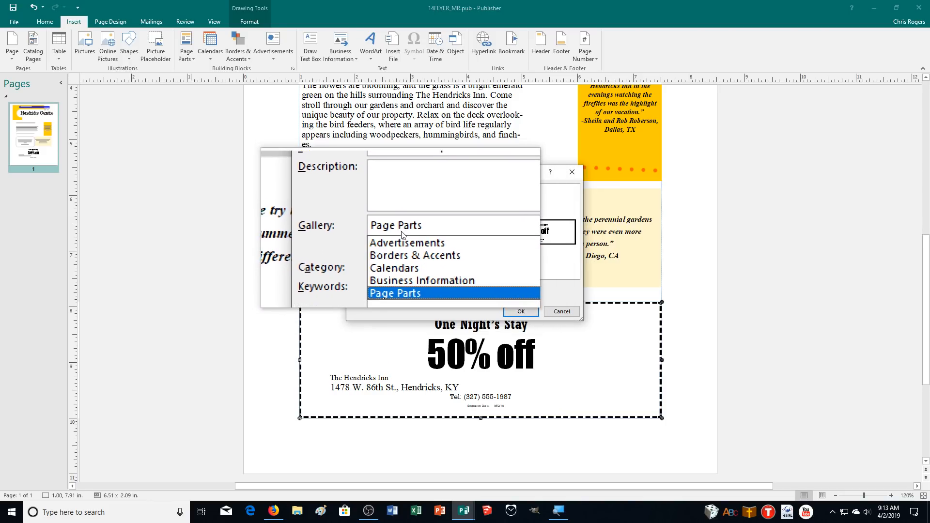
click(400, 245)
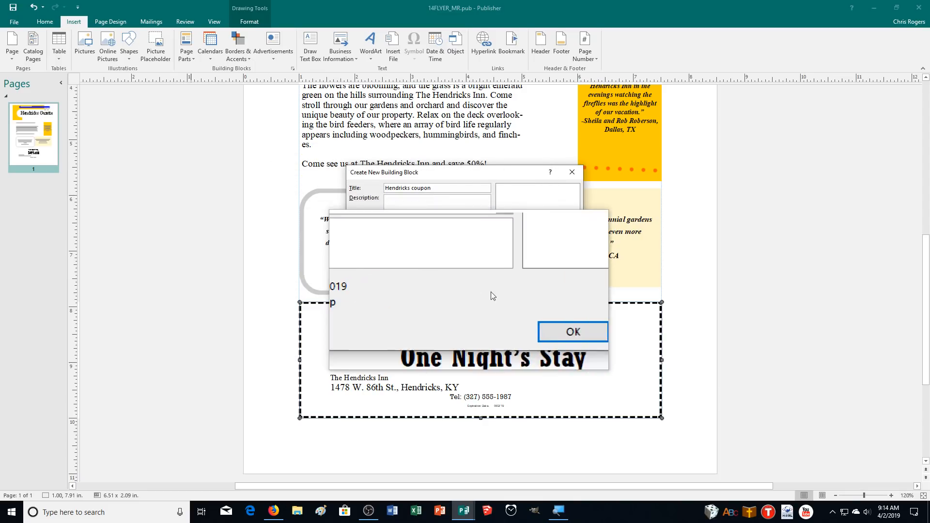
click(517, 316)
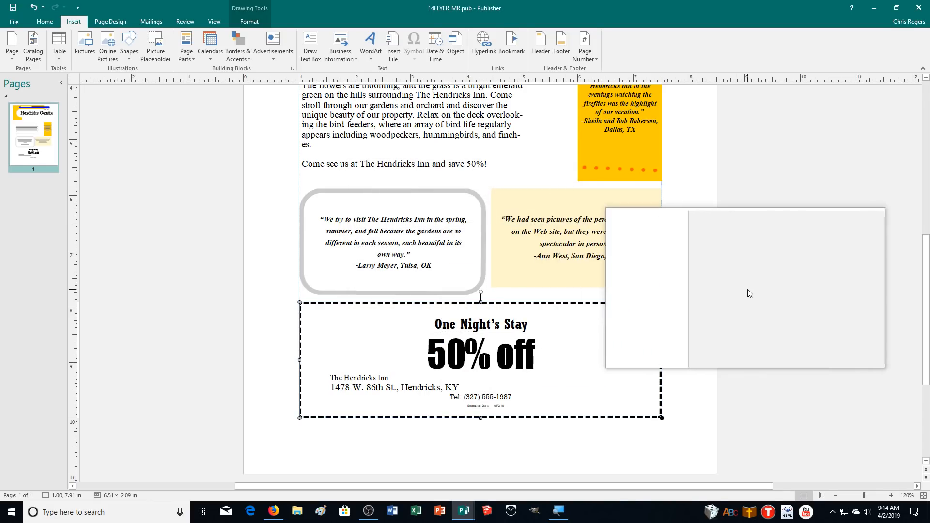
Save the Hendricks Gazette heading as a Page Parts building block titled “Hendricks Heading” in the category “Hendricks Inn”.
scroll(926, 345, up, 10)
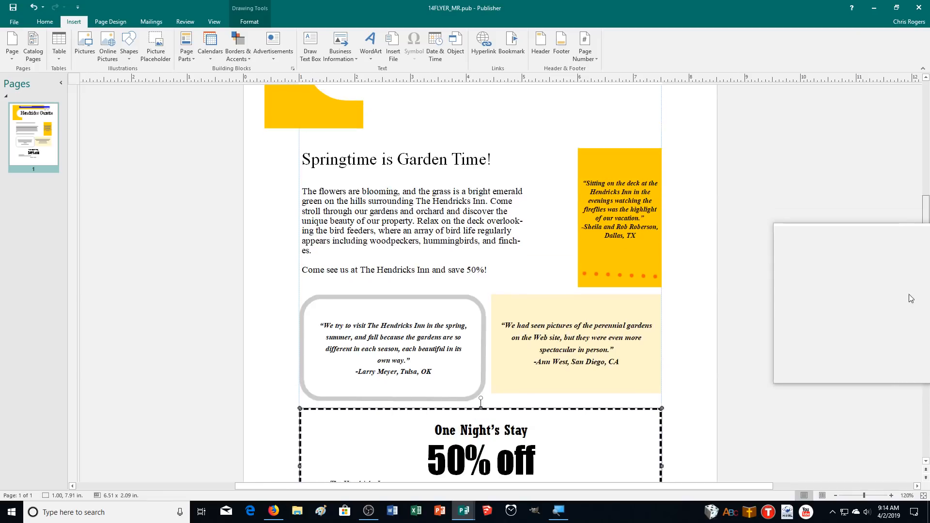
click(576, 259)
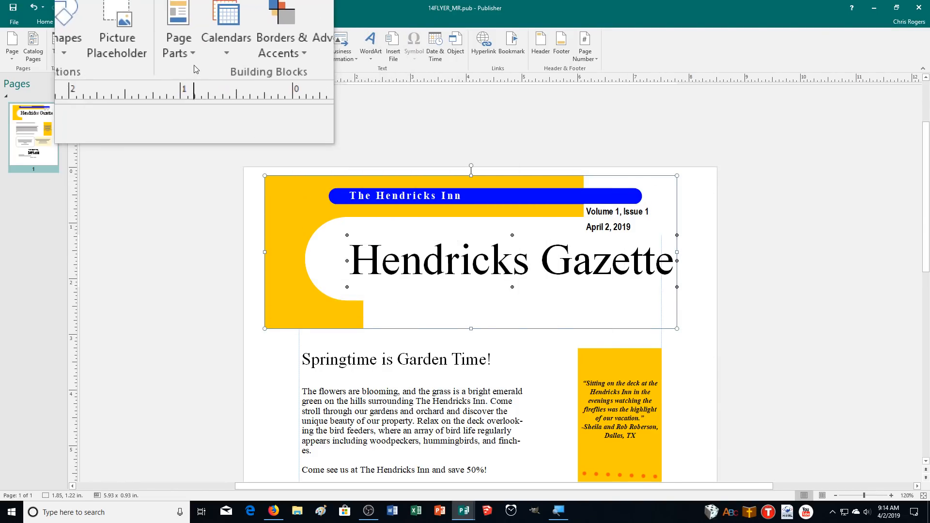
click(187, 55)
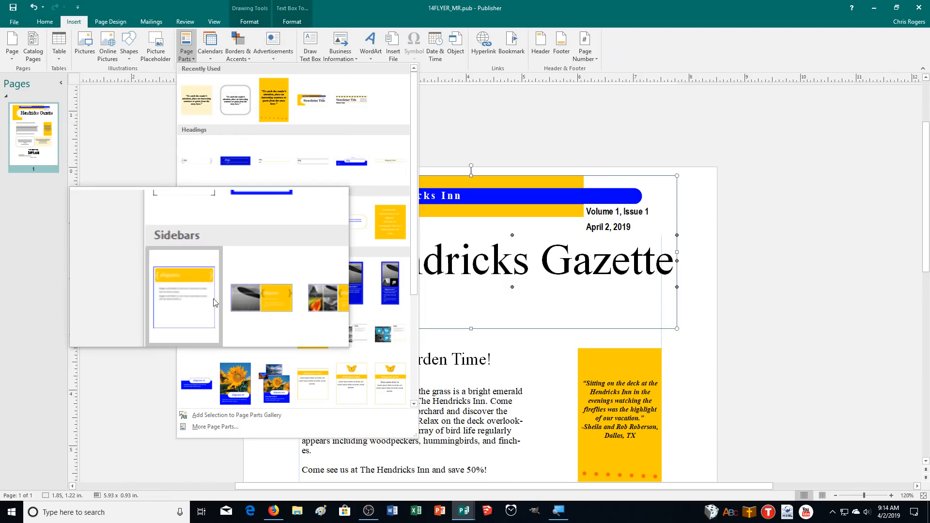
click(227, 417)
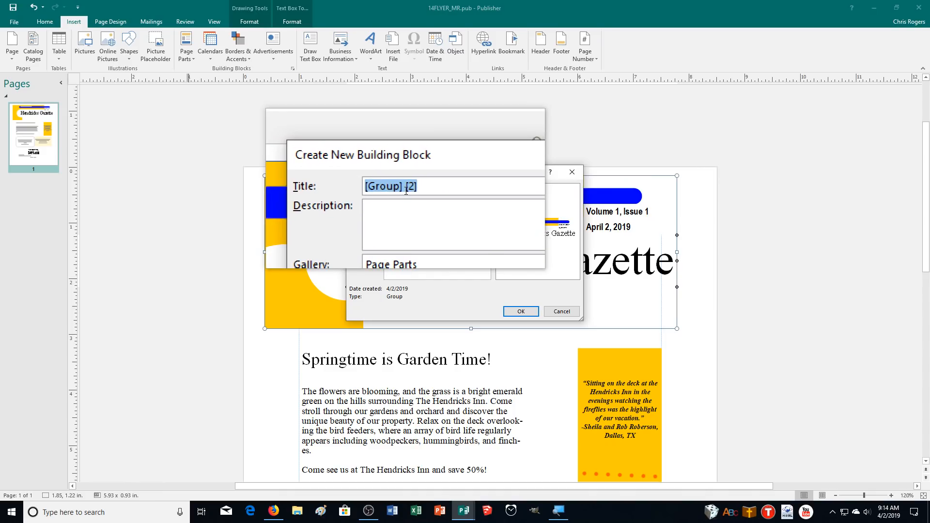
text(Hendricks Heading)
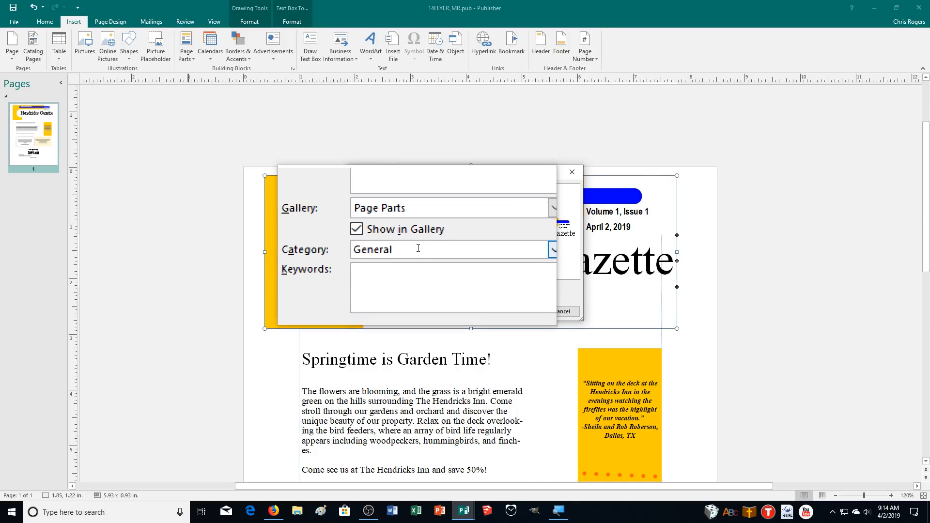
click(409, 249)
double_click(410, 249)
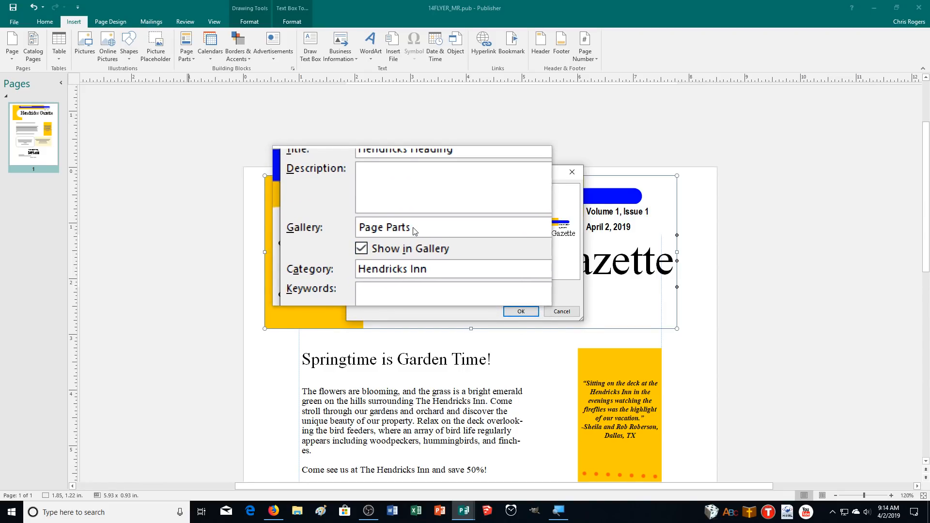
click(525, 312)
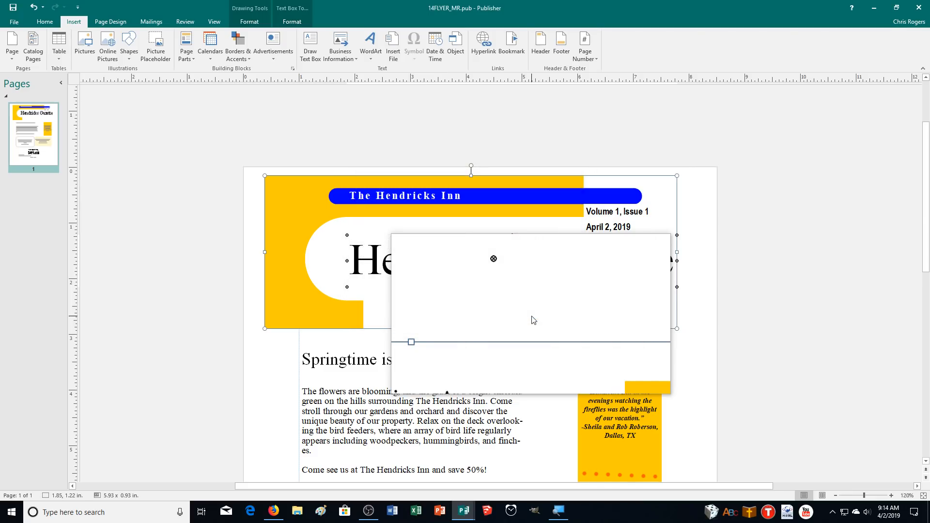
Print the flyer with Microsoft Print to PDF and save the output as 14FLYER_MR.
scroll(554, 382, down, 3)
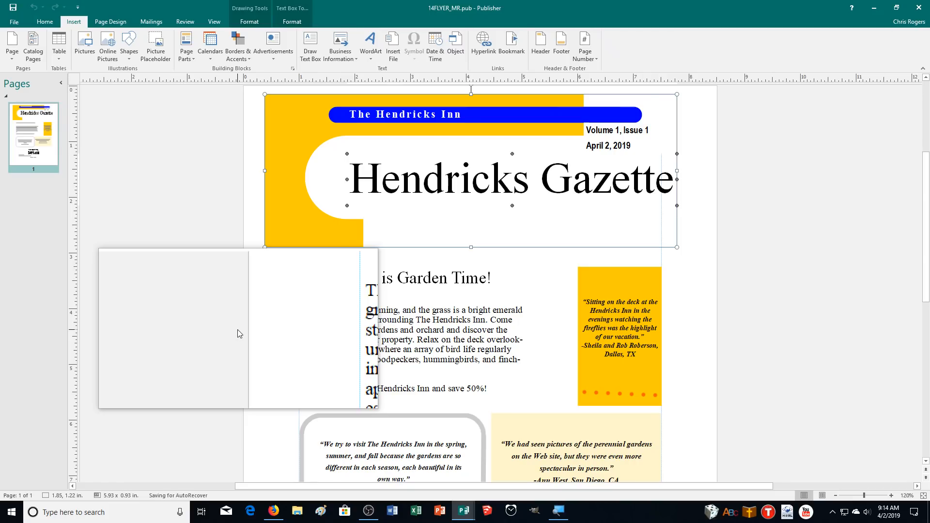
key(ctrl+p)
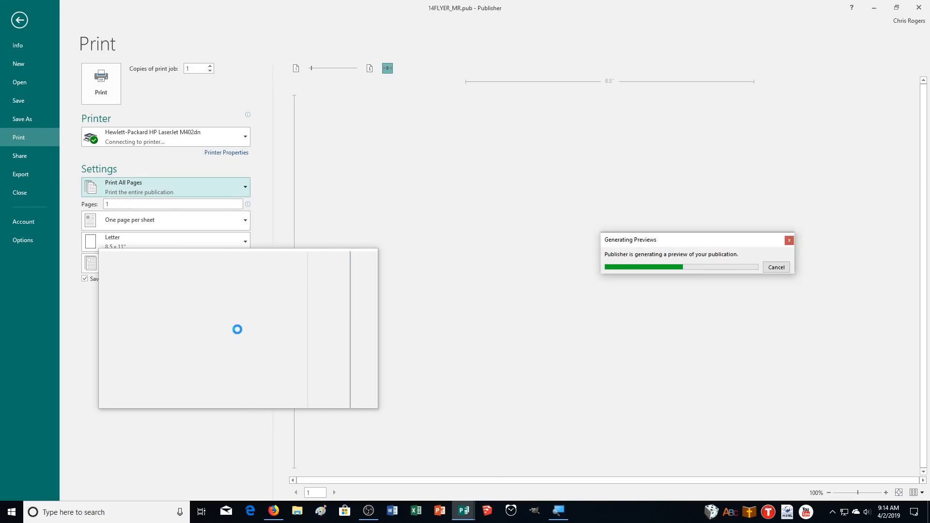
click(164, 138)
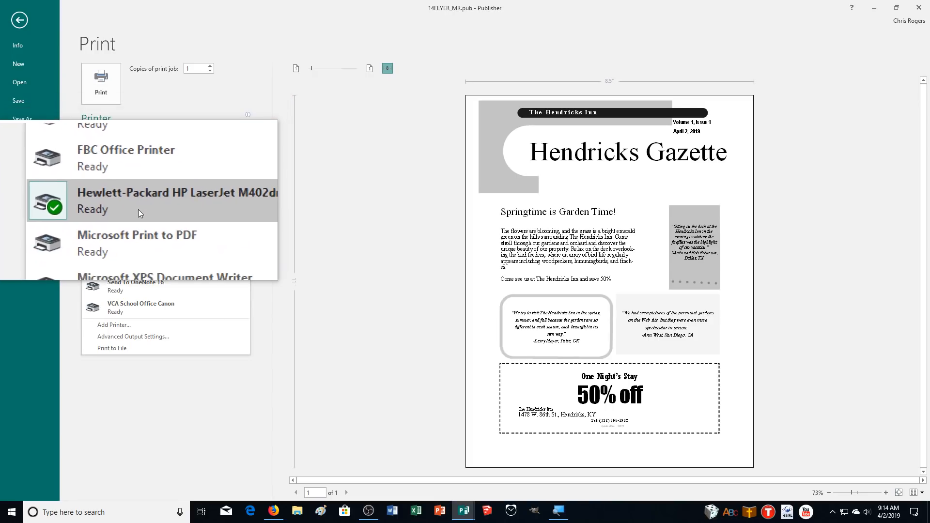
click(140, 221)
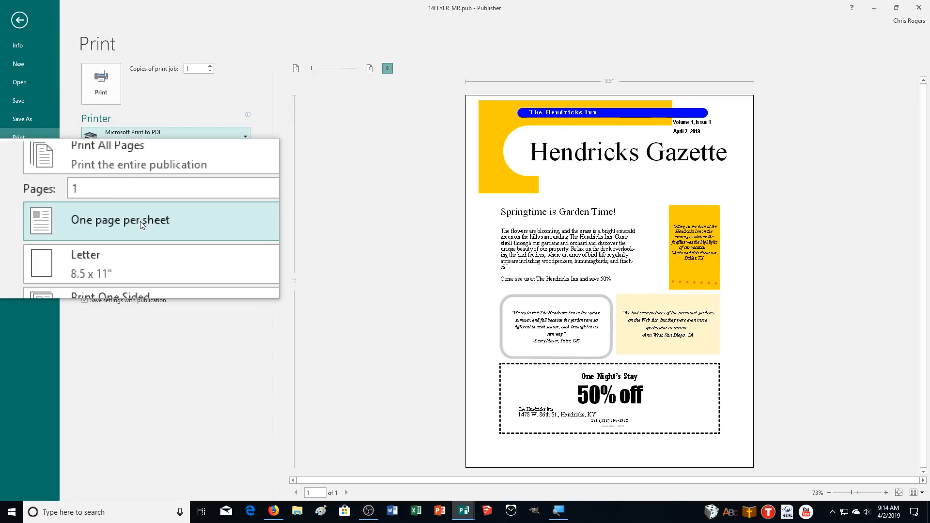
click(140, 220)
click(112, 96)
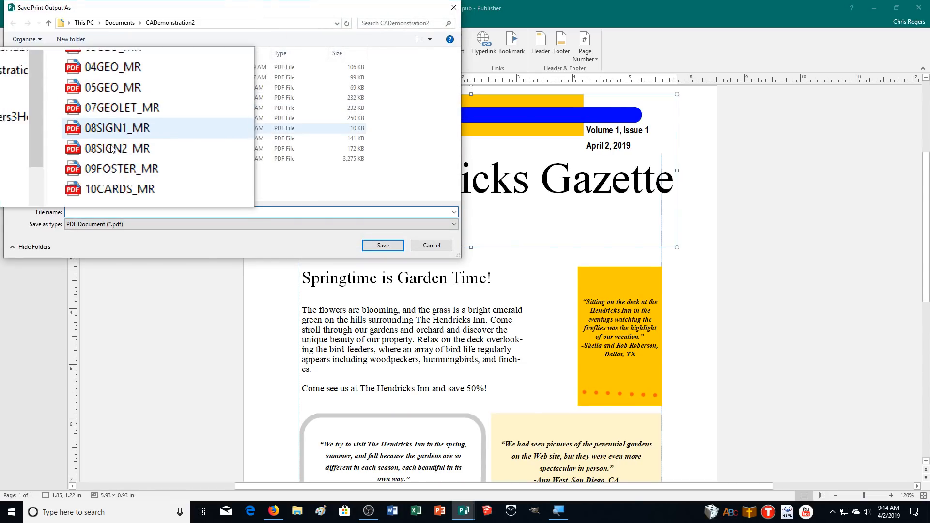
text(1)
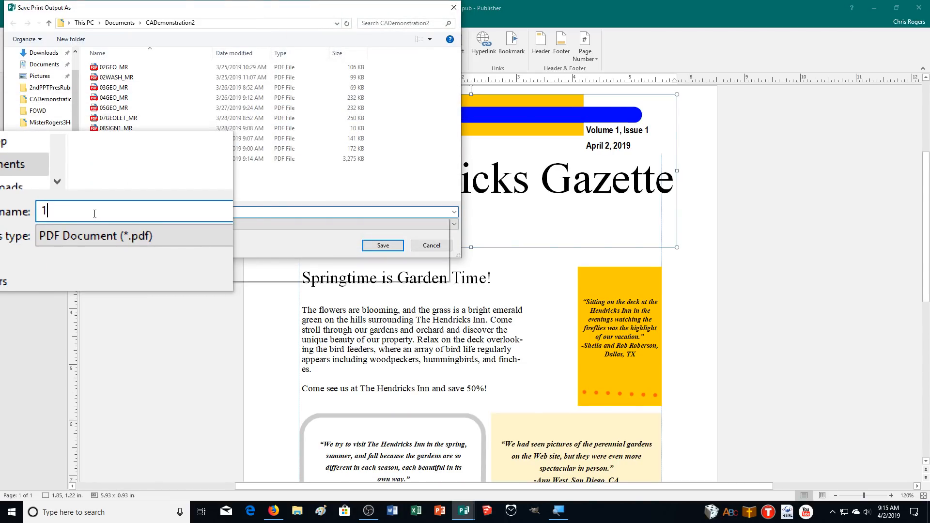
text(4FLYER_MR)
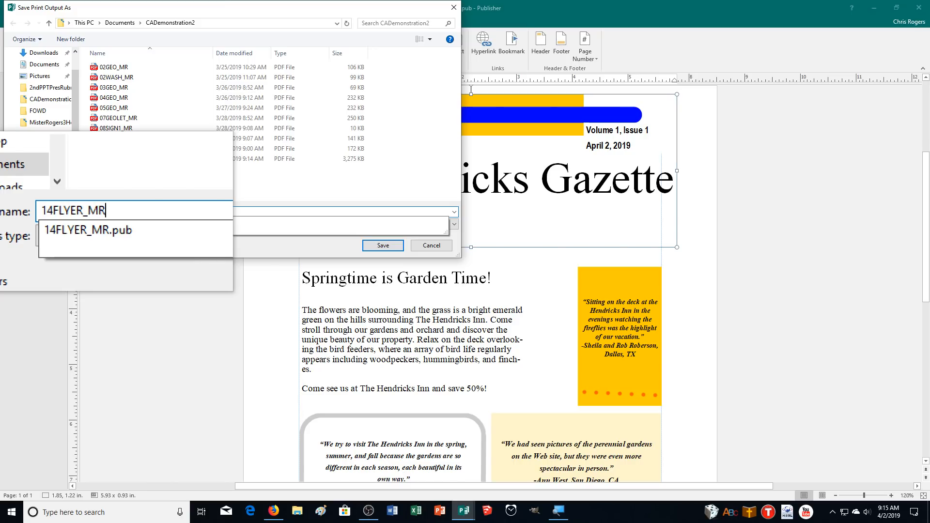
key(Return)
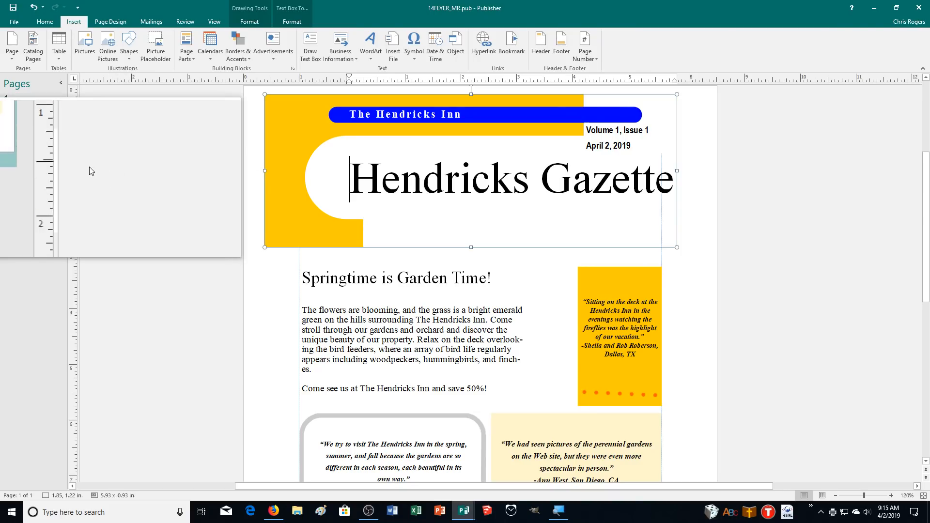
Create a new blank 8.5 x 11" publication.
click(14, 20)
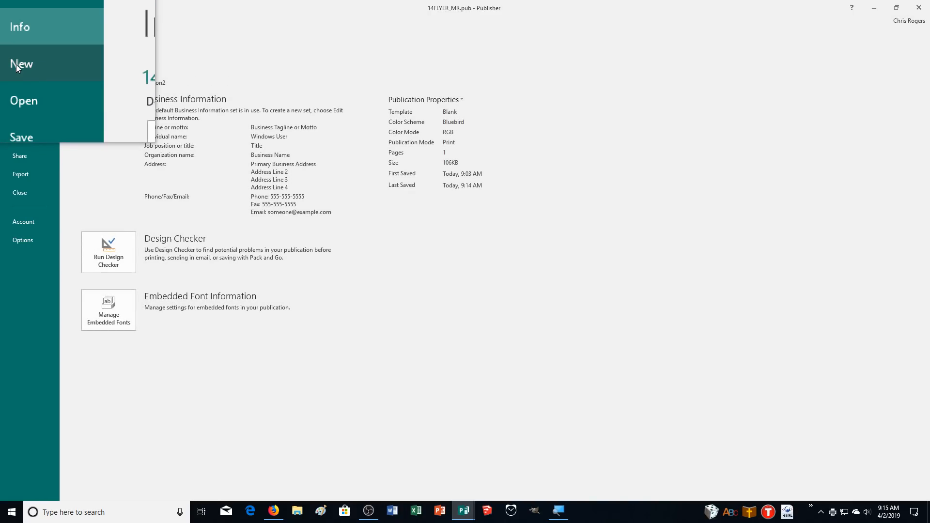
click(16, 65)
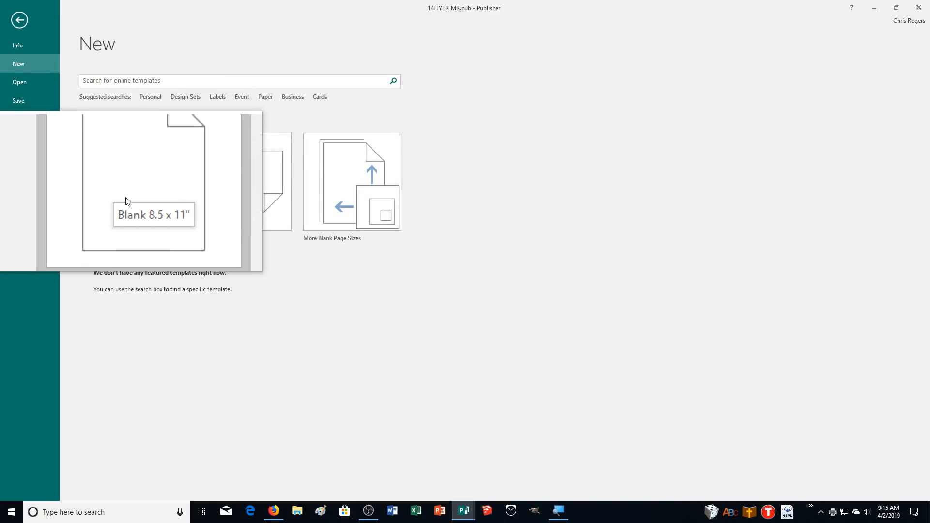
click(146, 212)
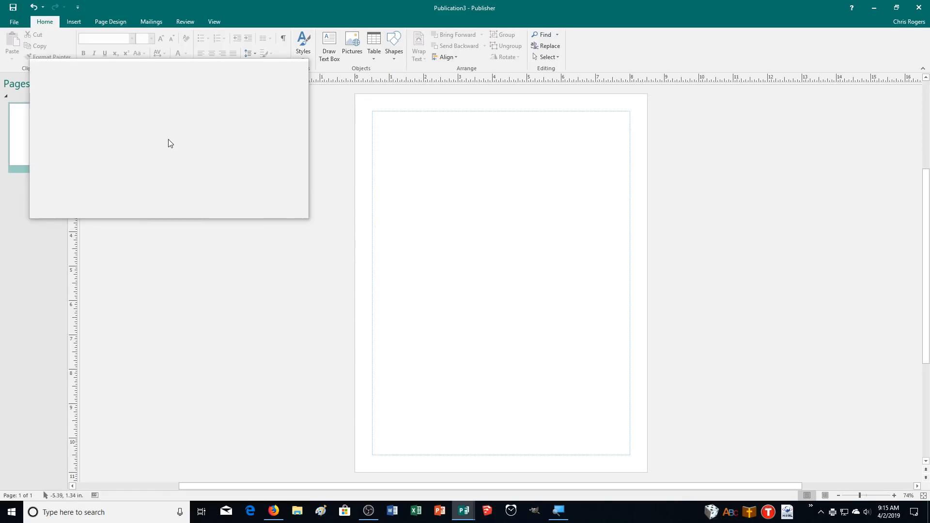
Insert the saved “Hendricks Heading” building block from the page parts into the blank publication.
click(110, 22)
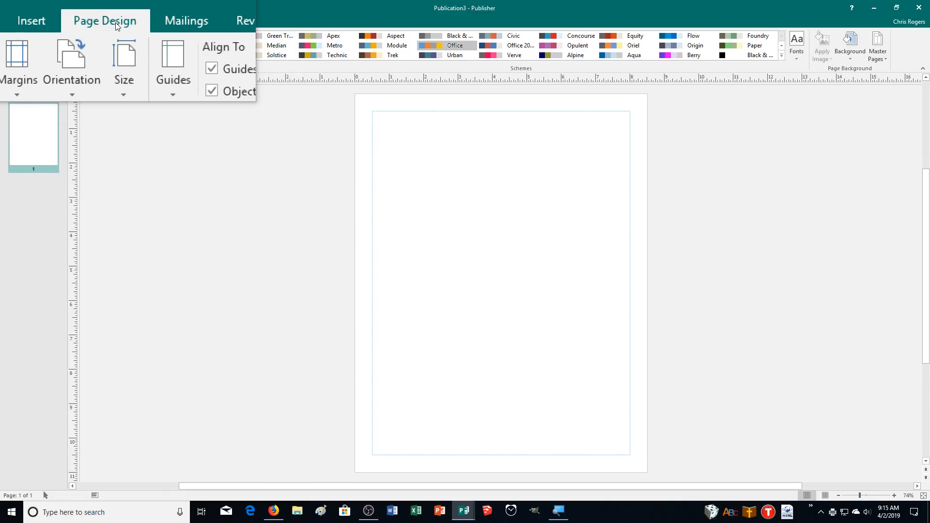
click(73, 22)
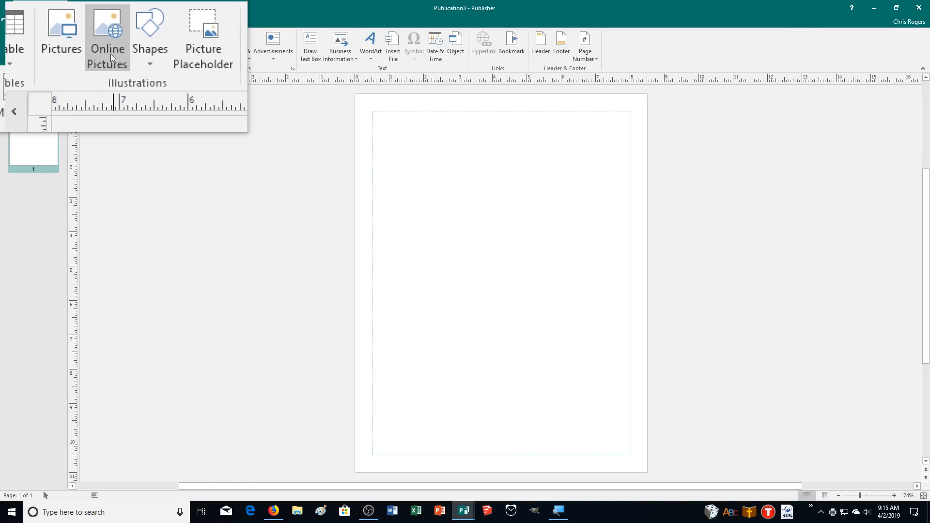
click(190, 56)
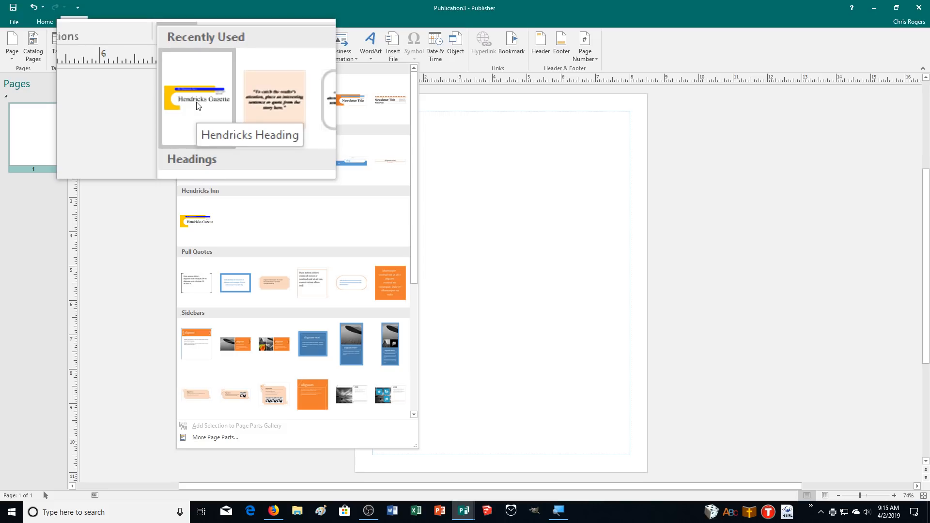
click(197, 105)
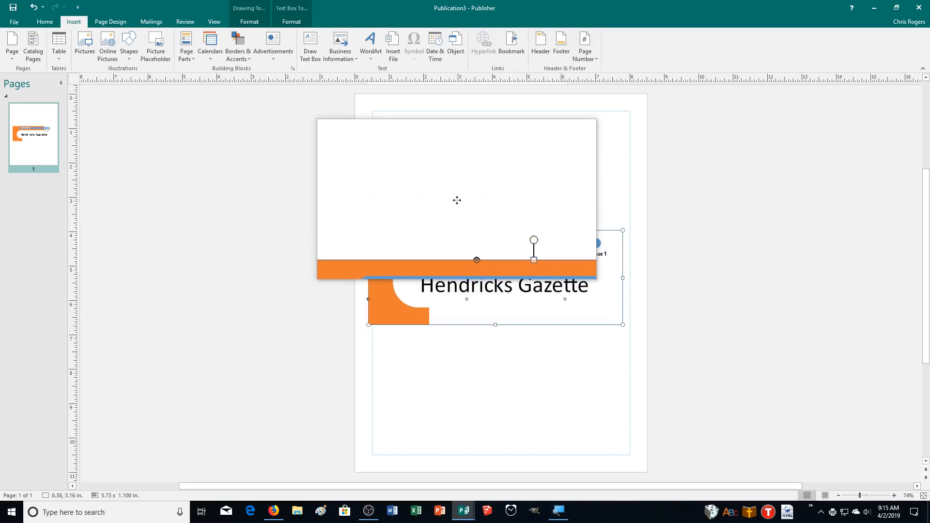
Move the Hendricks Gazette heading to the top of the page at about 0.50, 0.18 in, its left edge on the left margin guide.
mouse_move(457, 121)
mouse_down()
mouse_move(456, 111)
mouse_move(443, 112)
mouse_up()
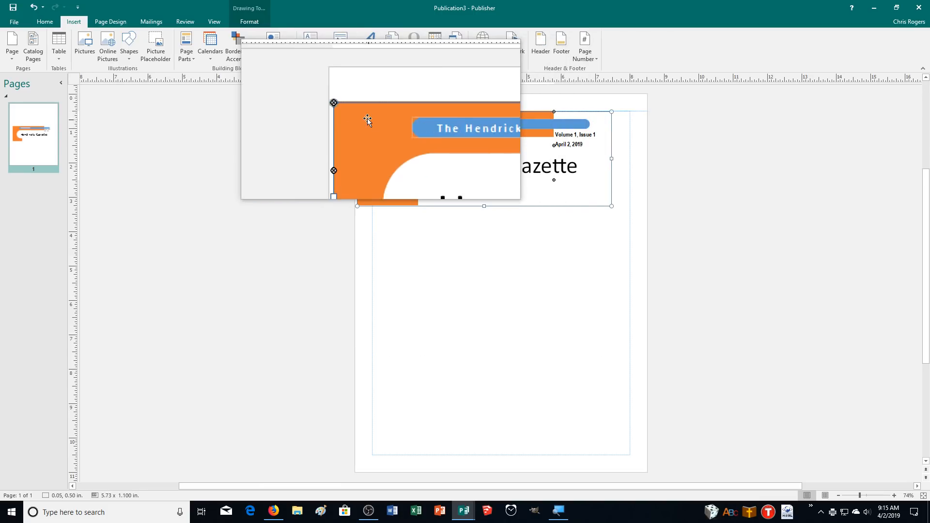
drag(374, 111, 389, 100)
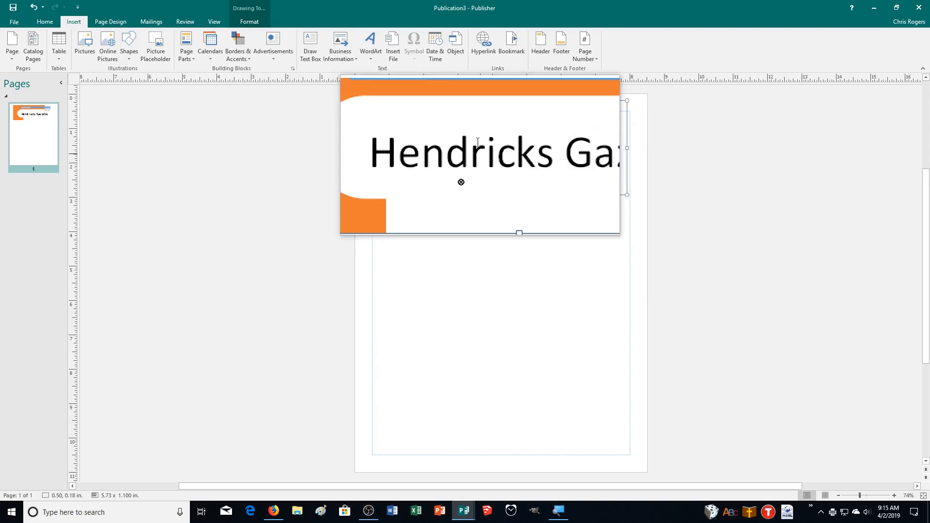
click(185, 52)
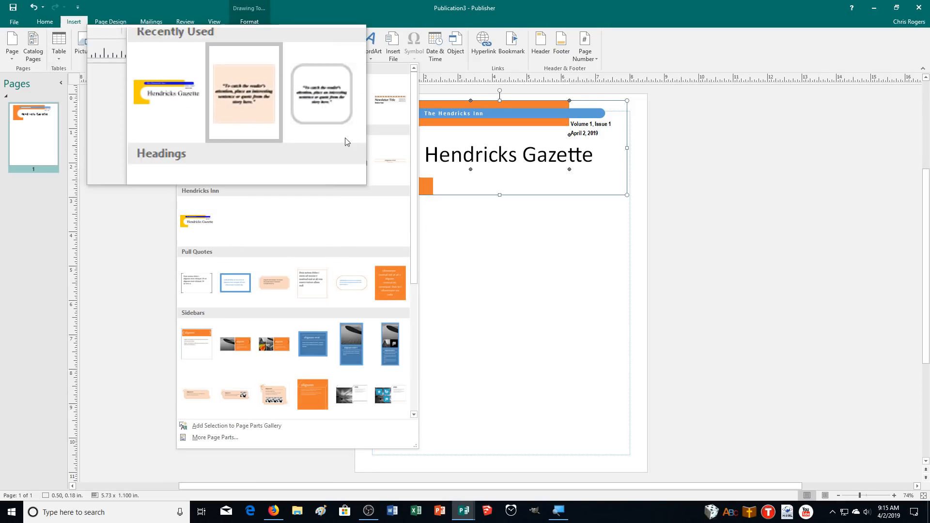
click(642, 329)
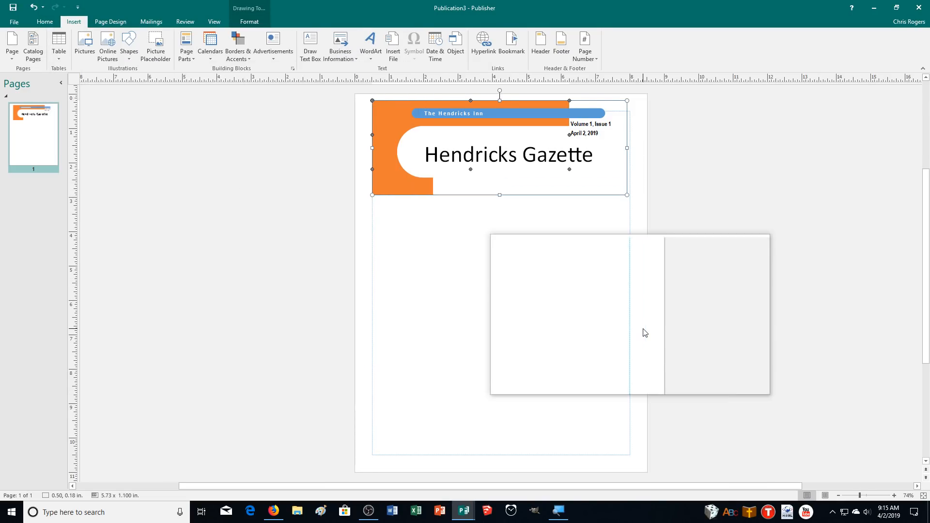
click(99, 24)
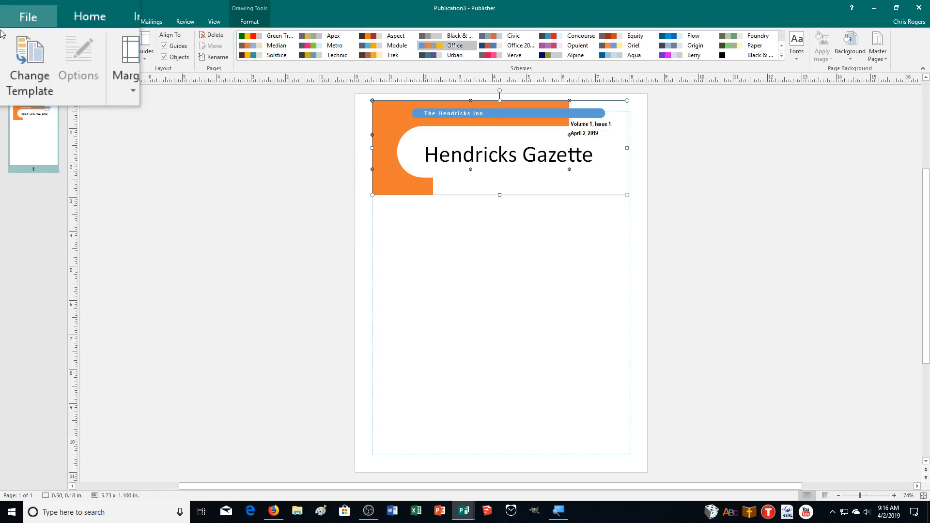
Insert the saved 50% off coupon from the Hendricks Inn category of the advertisements building blocks.
click(73, 21)
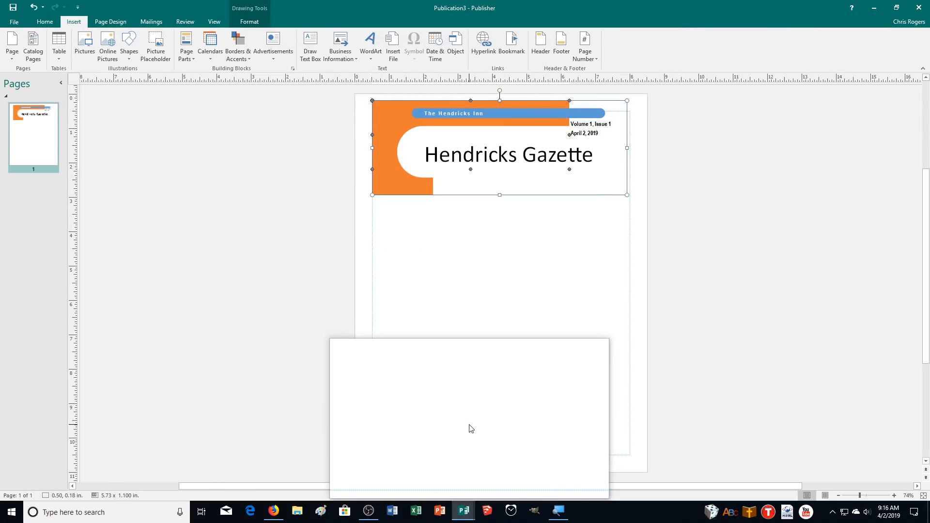
click(263, 54)
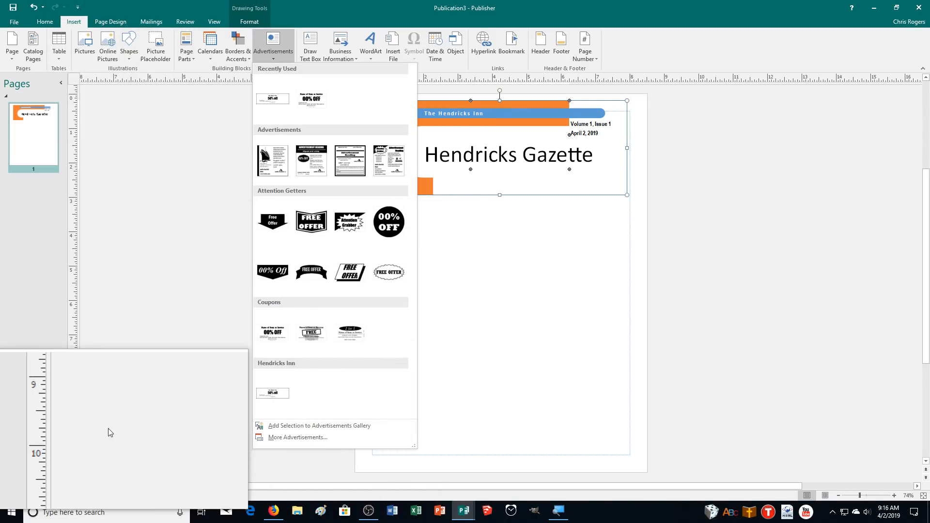
click(288, 391)
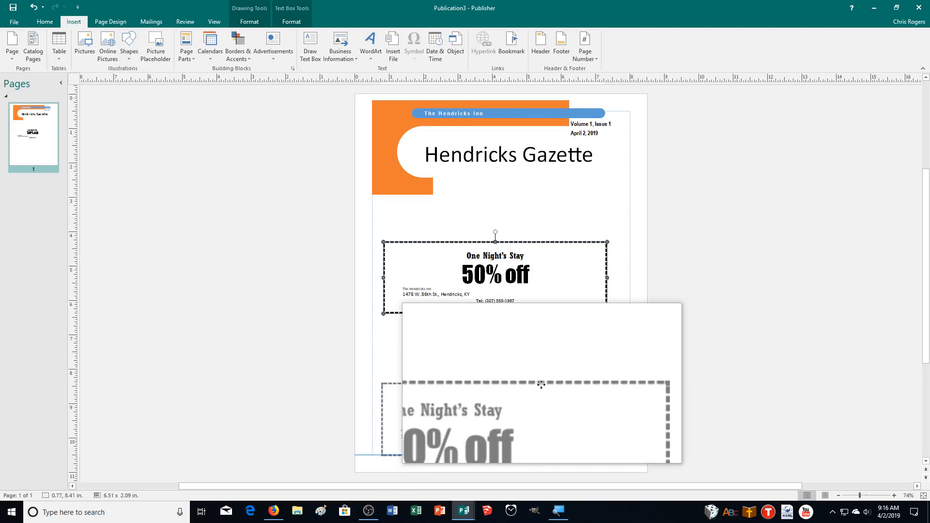
Move the coupon down to the bottom margin guide and stretch it to about 7.40 in wide, starting at the left margin guide.
drag(541, 384, 531, 384)
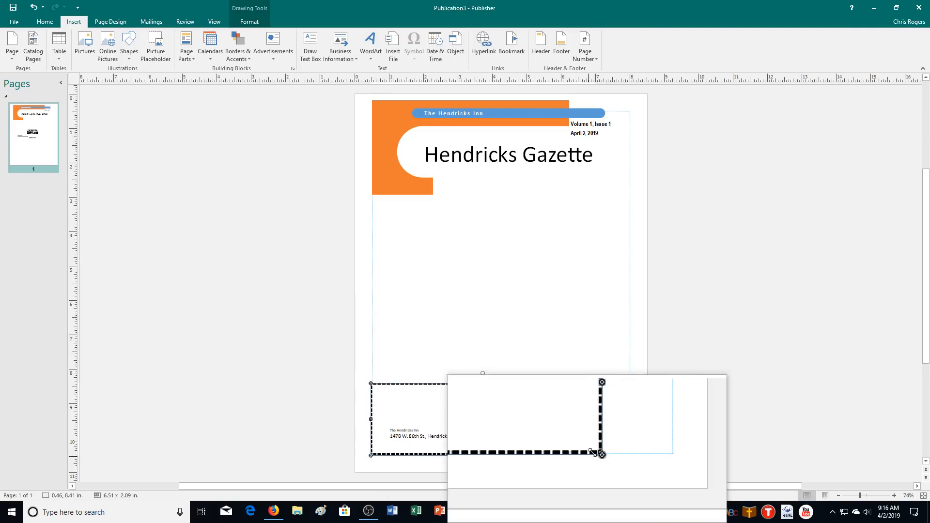
drag(596, 438, 625, 438)
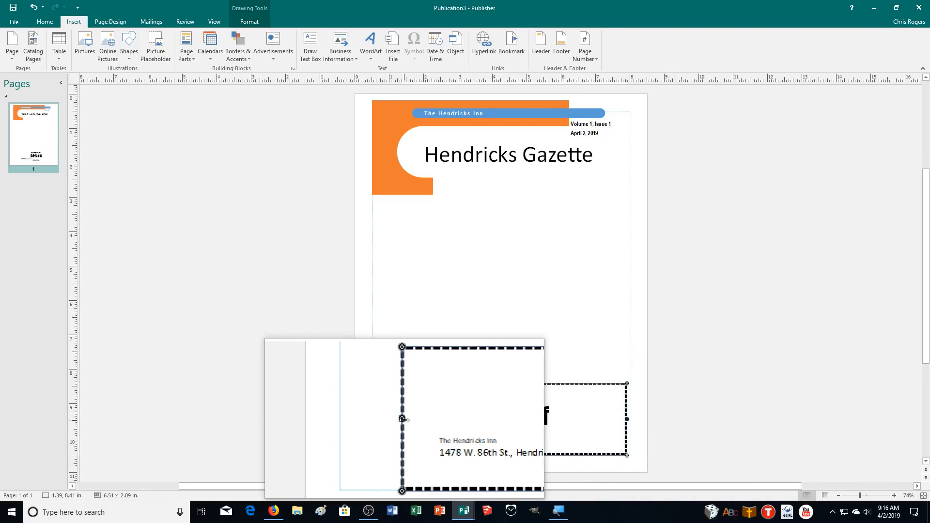
drag(404, 420, 373, 418)
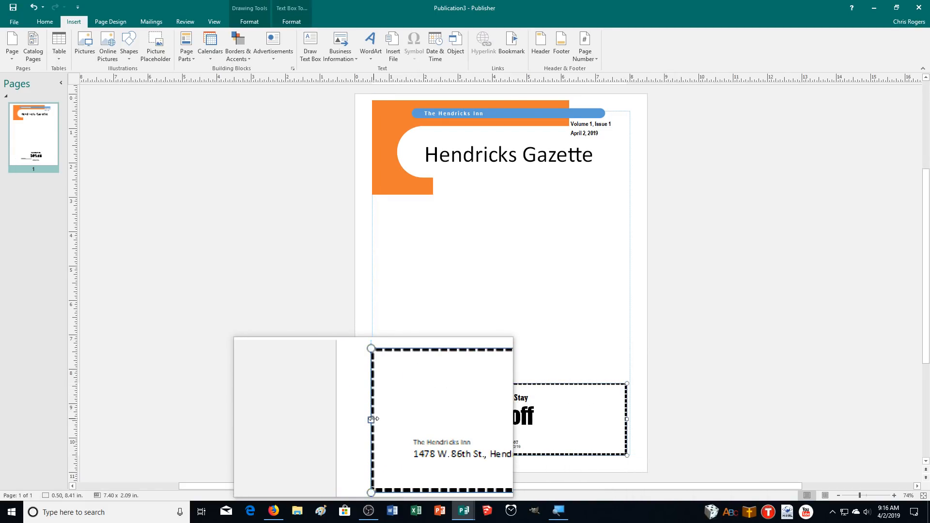